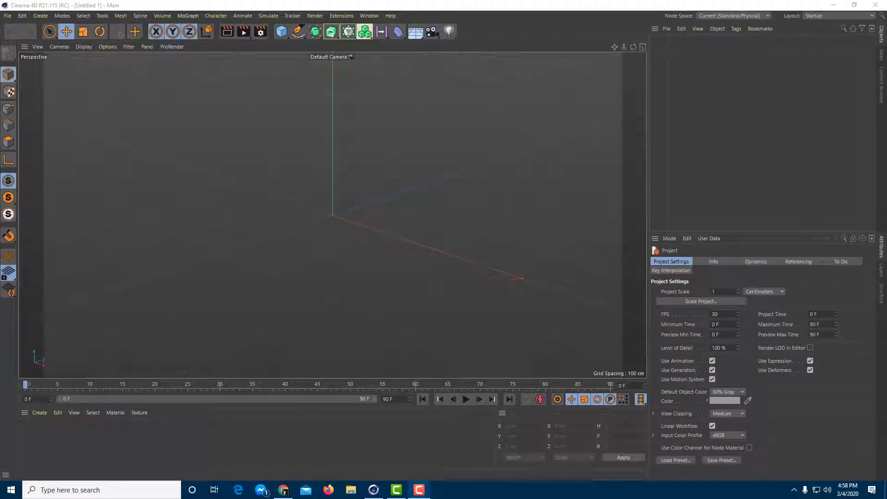
Step: Bring Cinema 4D forward and reveal the Emitter command under Simulate > Particles
left_click(359, 226)
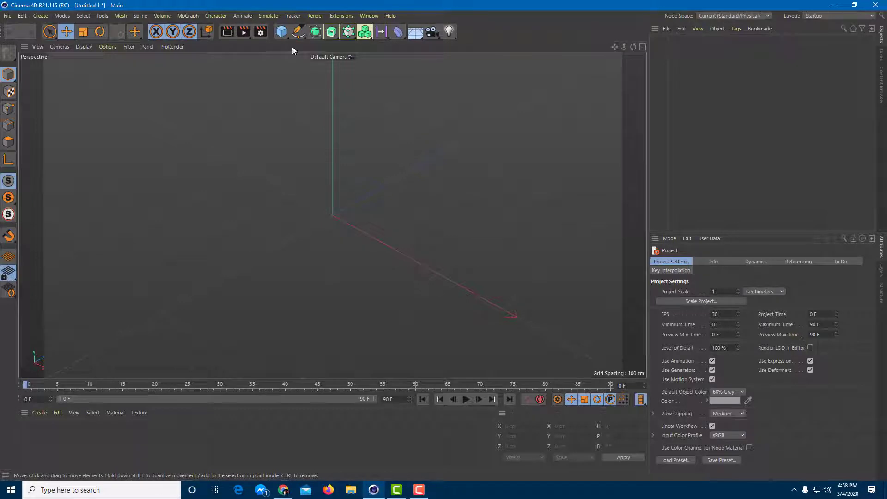
left_click(267, 15)
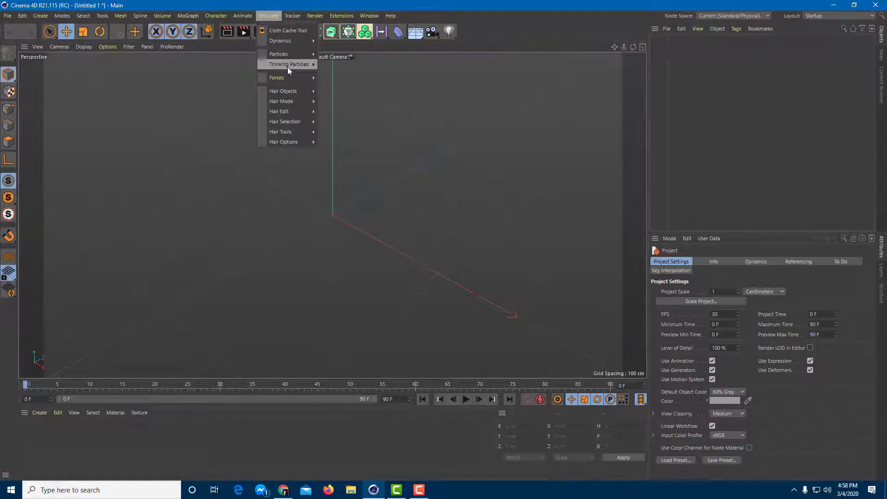
mouse_move(281, 54)
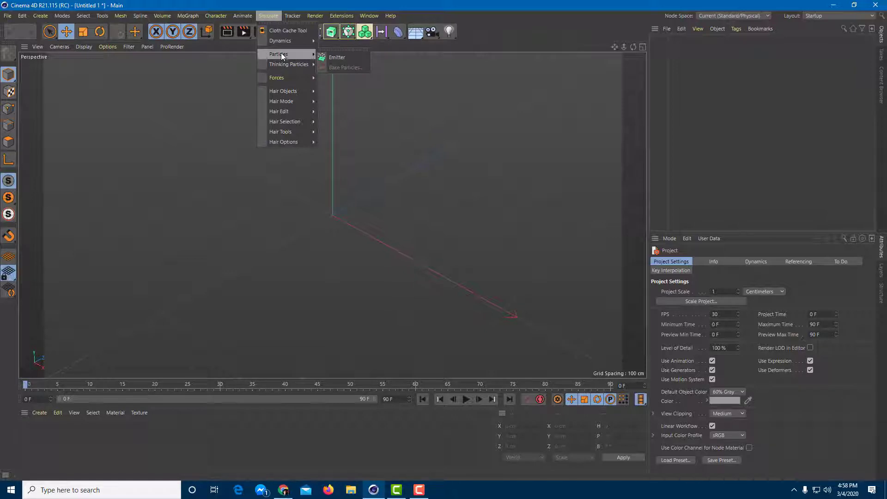
Step: Add a particle Emitter and move it up to Y 176.56 cm and back to Z -133.511 cm
left_click(326, 56)
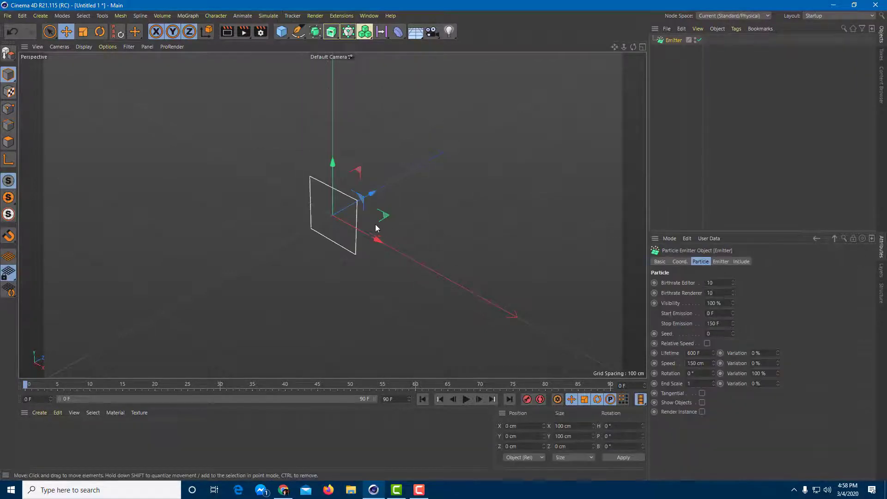
left_click_drag(472, 263, 387, 231, "alt")
left_click_drag(338, 178, 339, 63)
left_click_drag(379, 105, 297, 144)
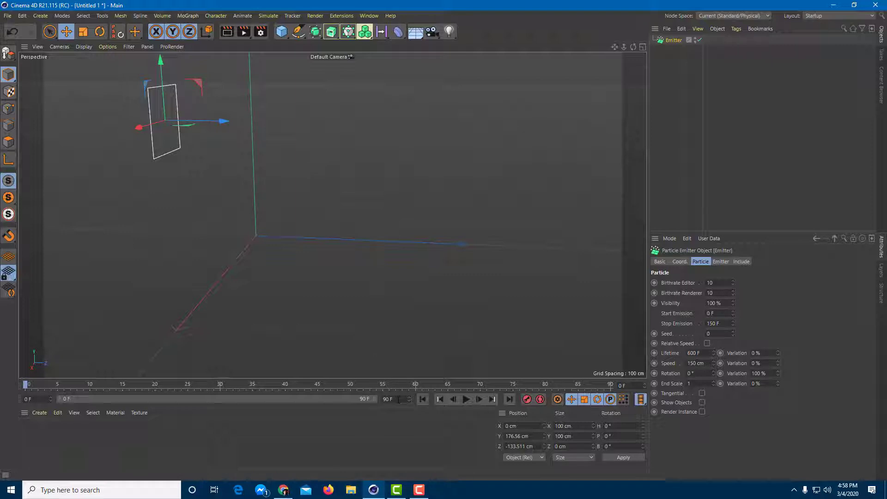
Step: Set the scene length to 1000 F and extend the preview range to all 1000 frames
type("00")
key("Return")
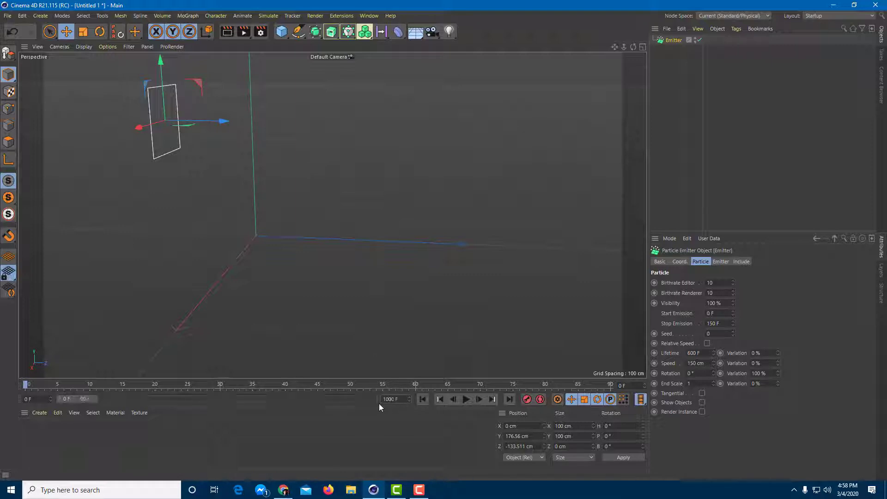
left_click_drag(107, 401, 379, 400)
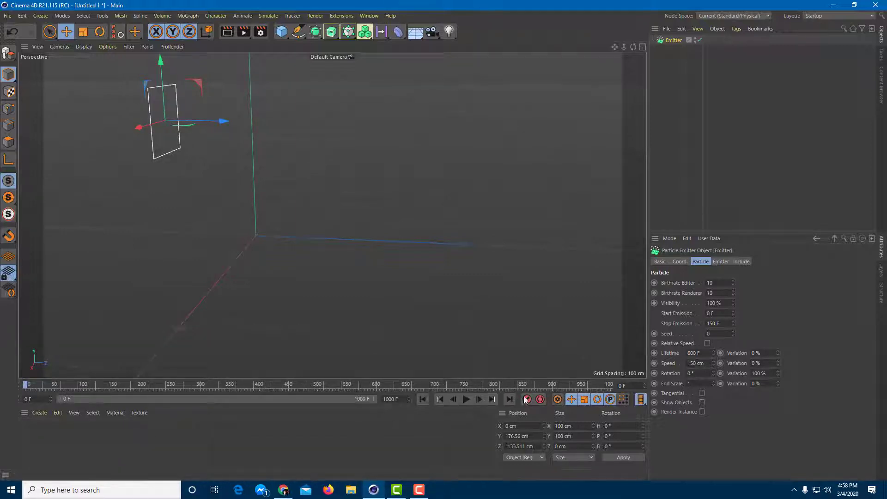
Step: Pause particle playback at frame 129 and bring up the primitive objects list
left_click(466, 403)
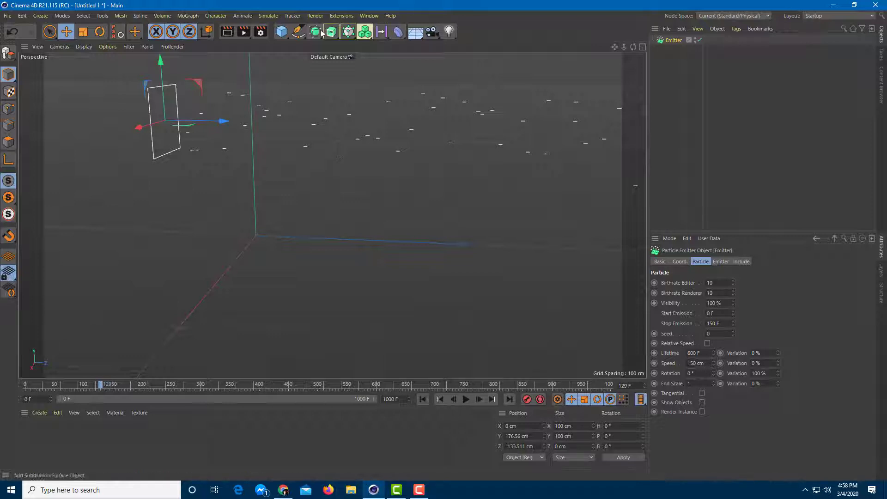
left_click(282, 32)
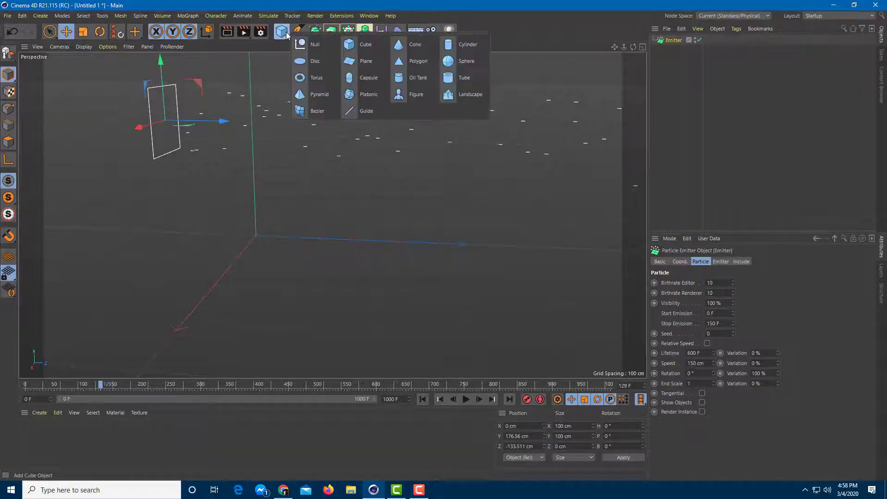
Step: Add a Capsule, scale it to 17.197 × 34.393 × 17.197 cm, and nest it under the Emitter
left_click(370, 77)
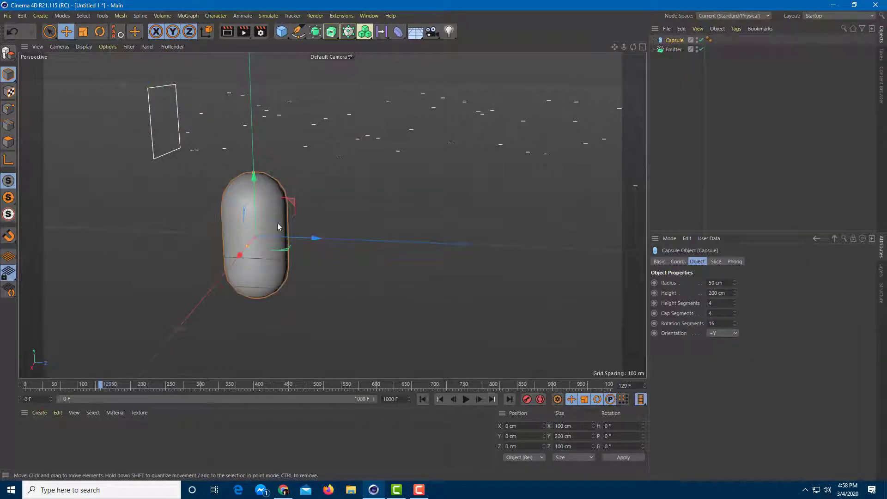
left_click(84, 31)
left_click_drag(254, 175, 260, 204)
key("ctrl+z")
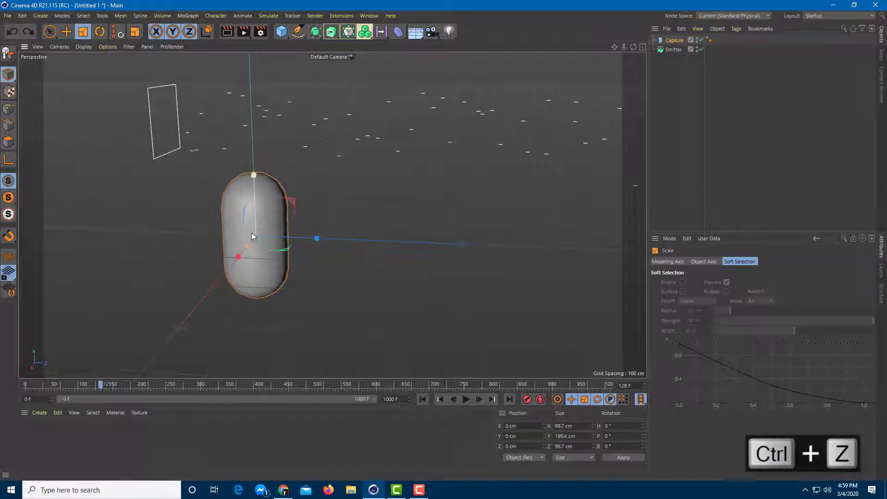
left_click_drag(252, 236, 340, 259, "alt")
left_click_drag(250, 245, 22, 352)
left_click_drag(232, 257, 441, 198)
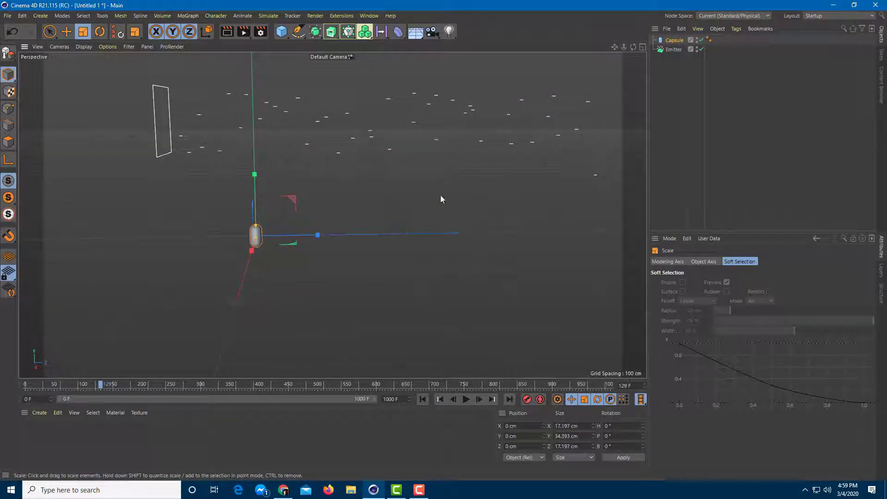
middle_click_drag(441, 199, 402, 236, "alt")
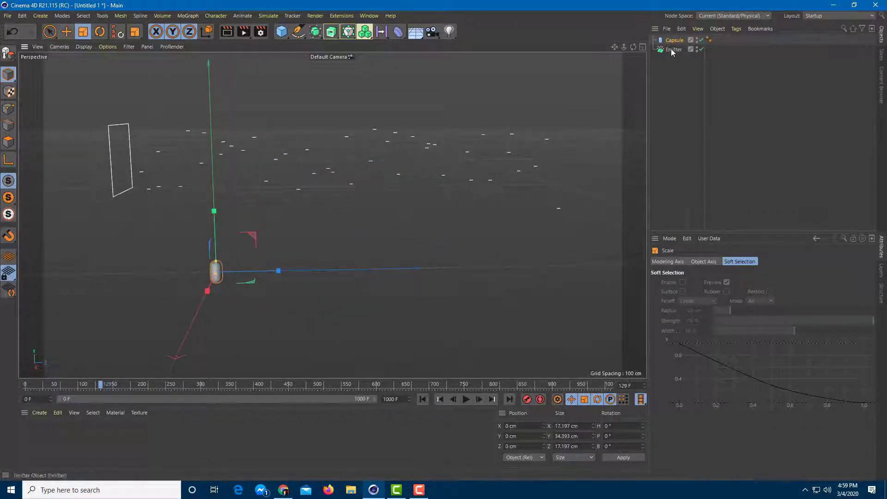
left_click_drag(674, 52, 678, 52)
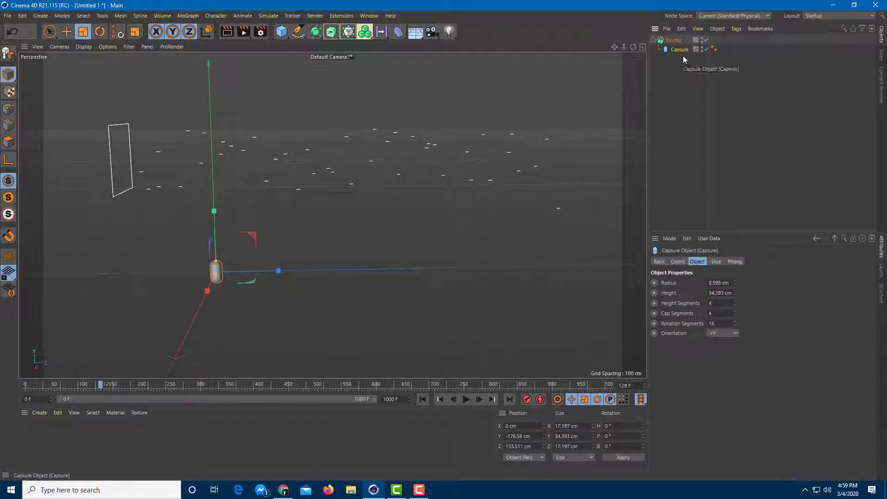
Step: Show the Emitter's particle settings and stop the simulation at frame 152
left_click(674, 41)
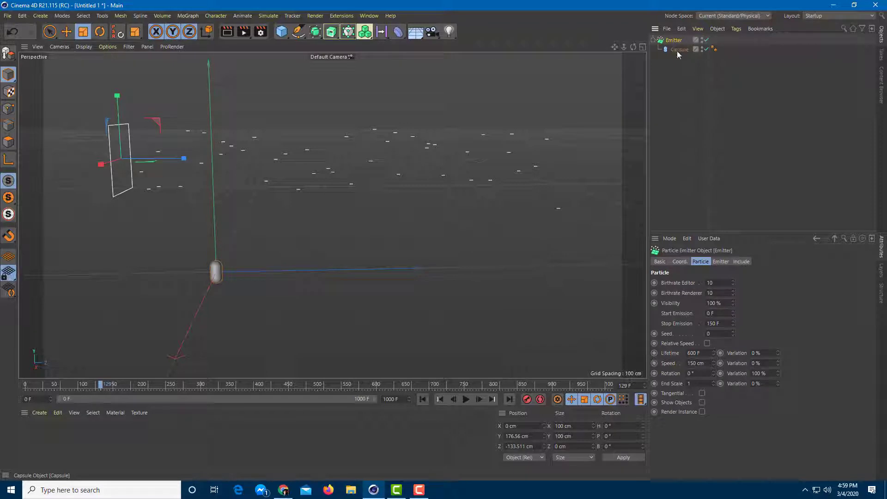
left_click(465, 400)
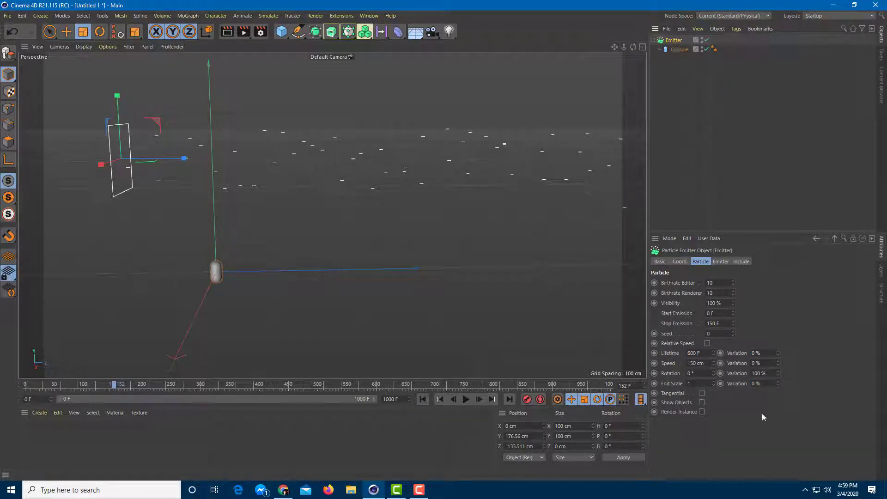
Step: Turn on Show Objects so particles appear as capsules, then play and scrub back to frame 162
left_click(702, 402)
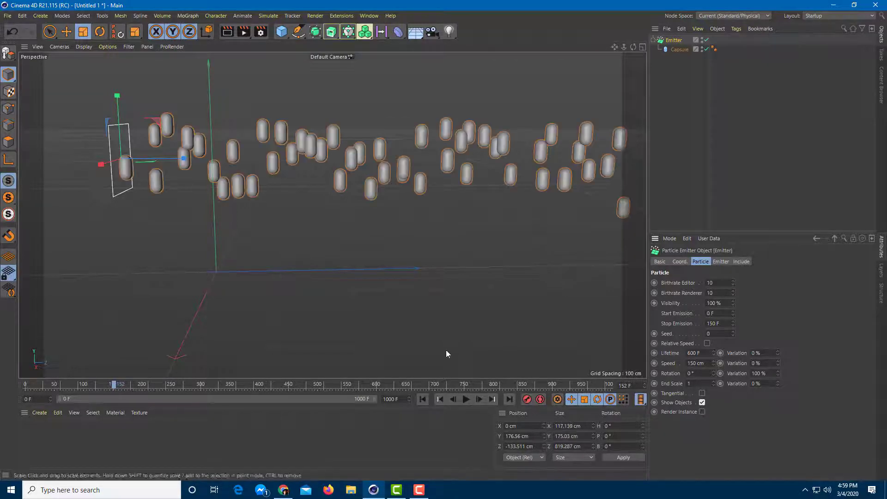
left_click(466, 400)
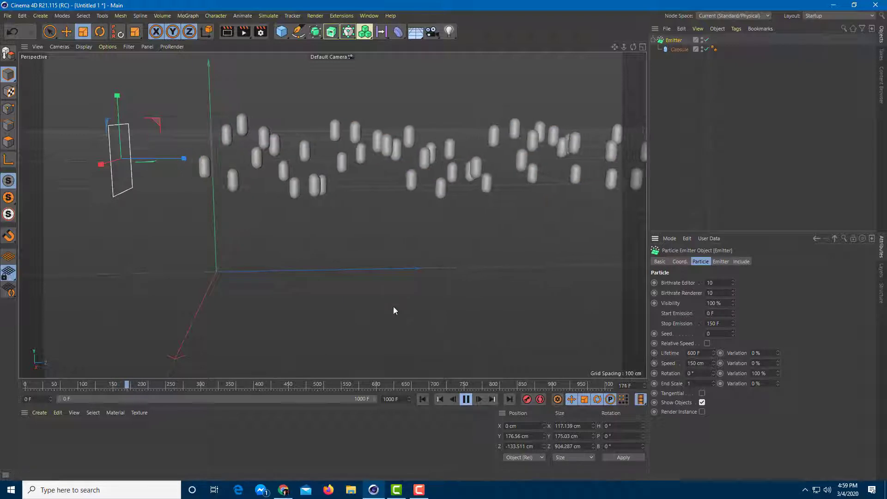
left_click_drag(170, 387, 76, 384)
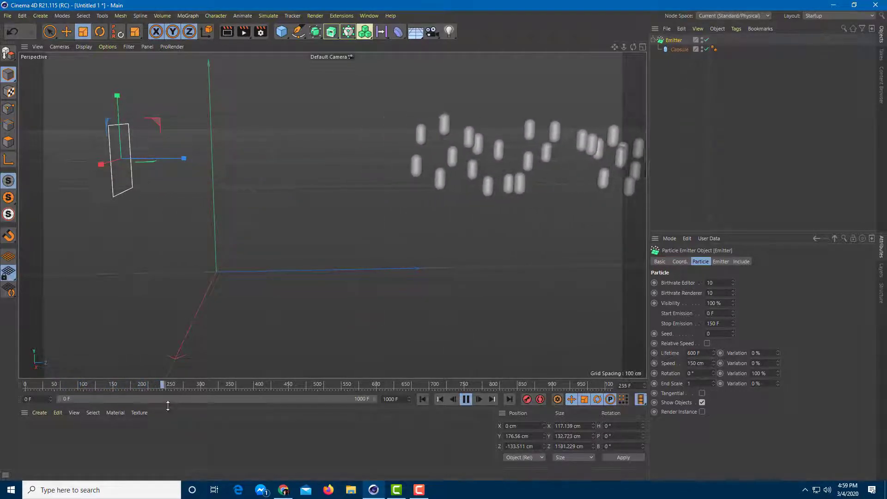
left_click(120, 383)
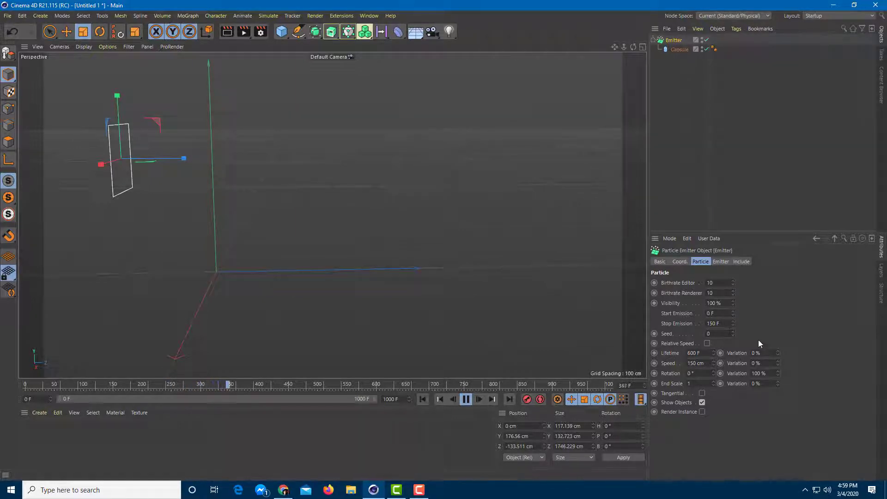
Step: Set Stop Emission to 1000 F and, after trying Birthrate Editor 1 and 20, leave it at 10
type("1000")
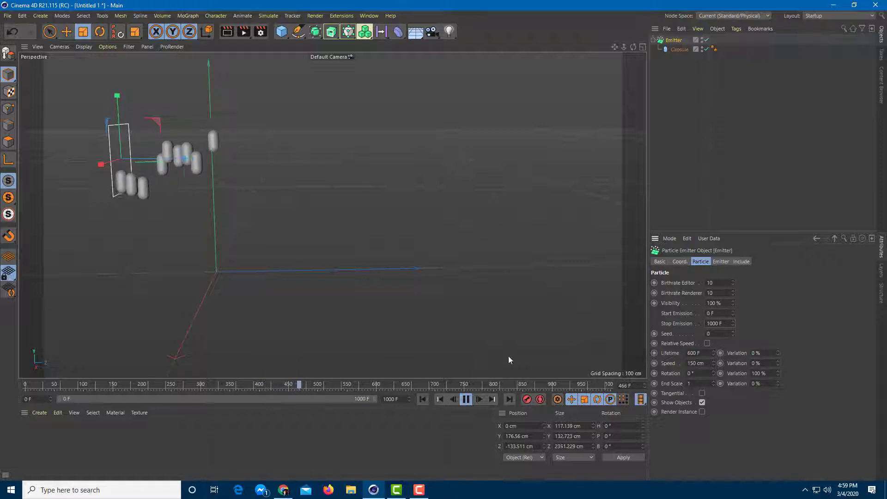
left_click_drag(168, 386, 1, 368)
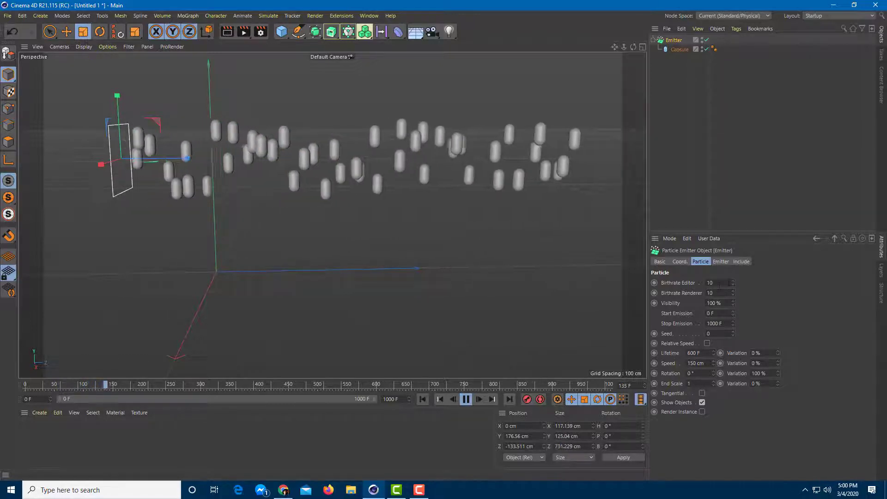
left_click_drag(733, 282, 728, 283)
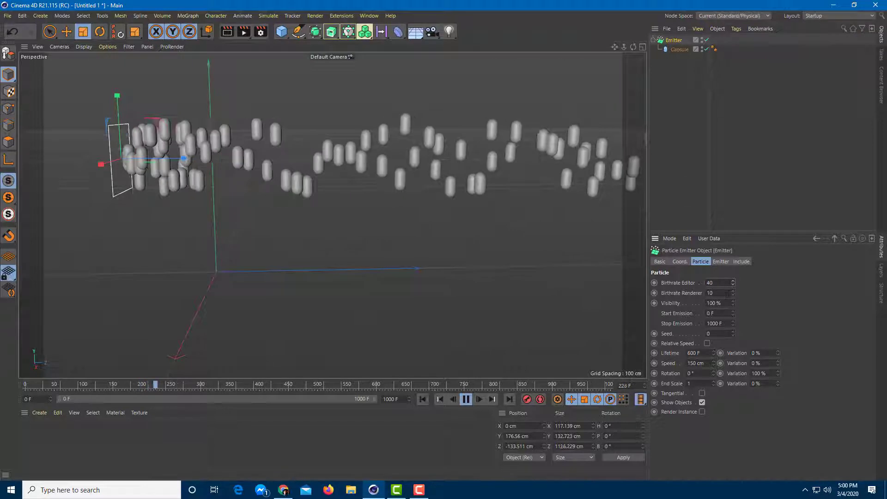
type("1")
key("Return")
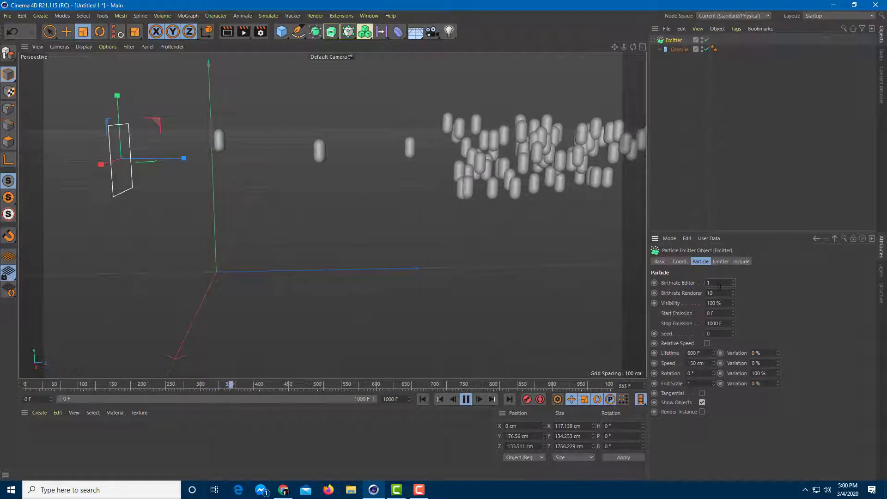
type("0")
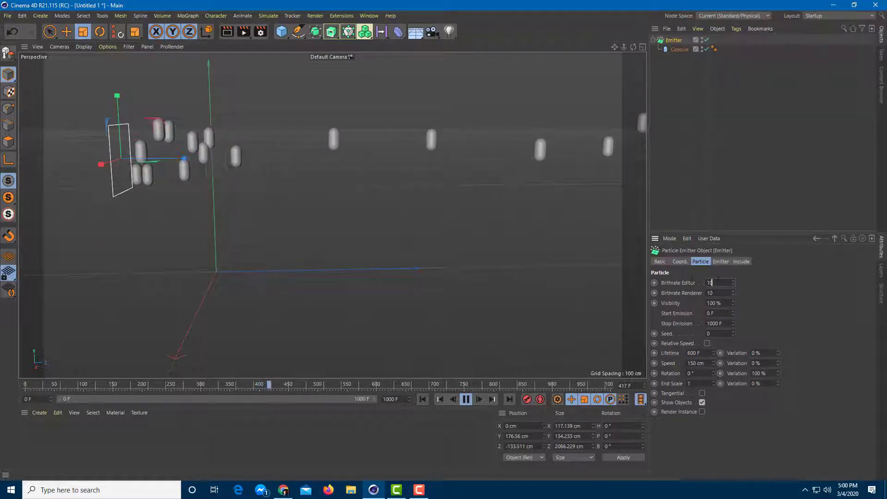
type("2")
key("Return")
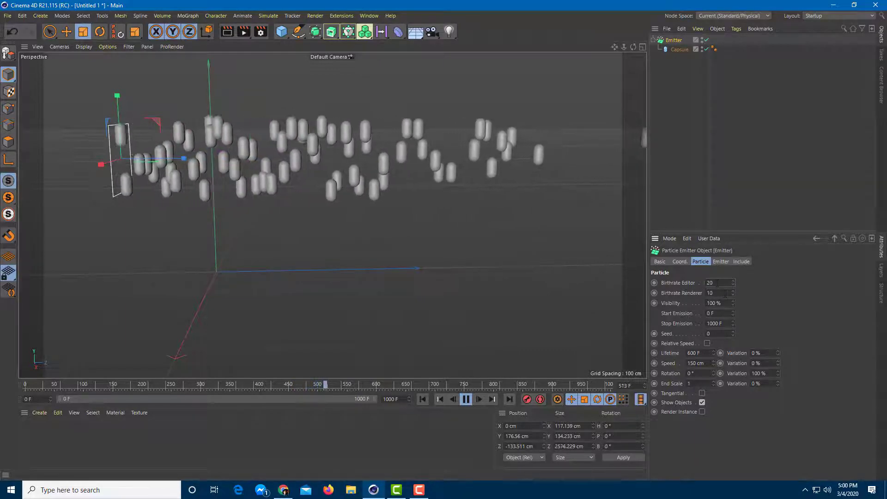
type("10")
key("Return")
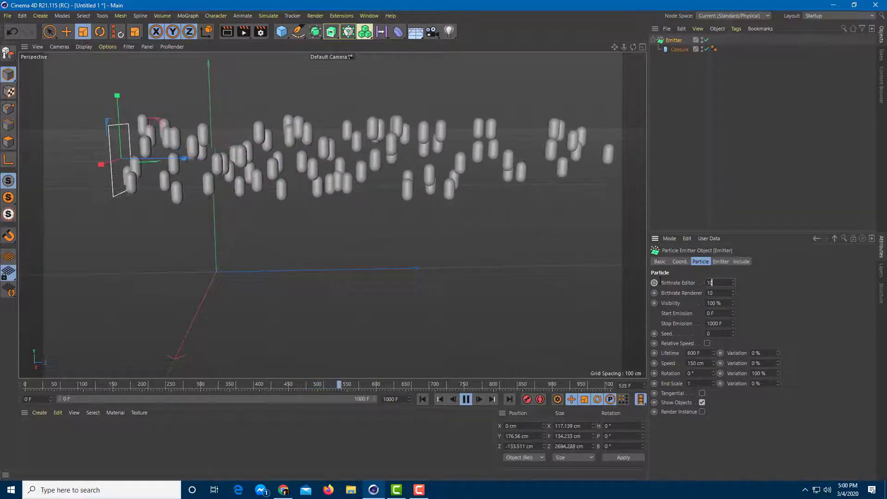
left_click(708, 292)
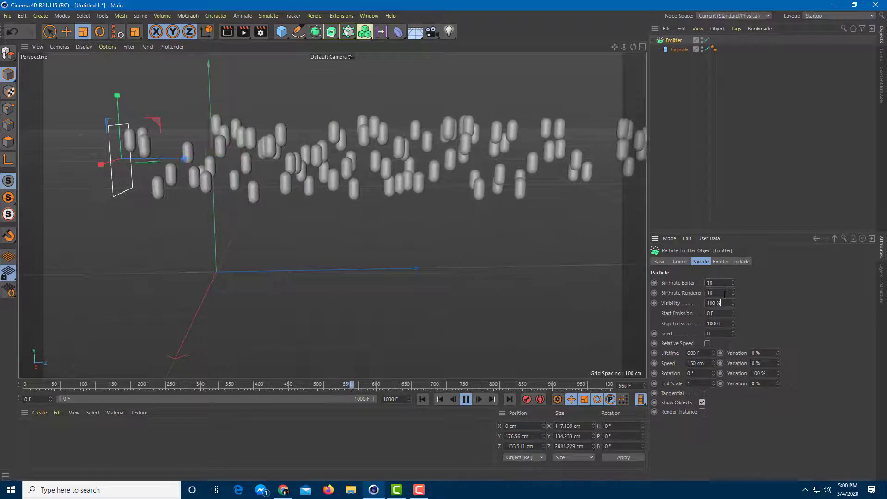
Step: Set Birthrate Renderer to 50, stop playback at frame 623, and render the viewport
type("50")
key("Return")
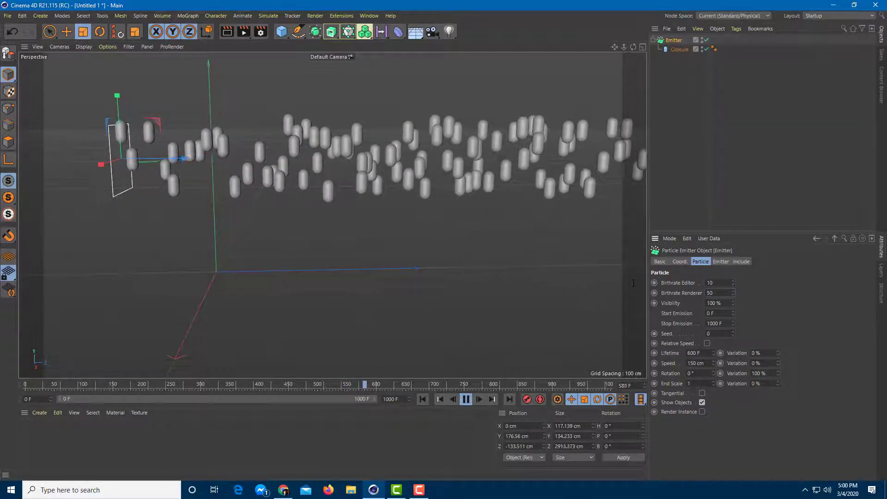
key("t")
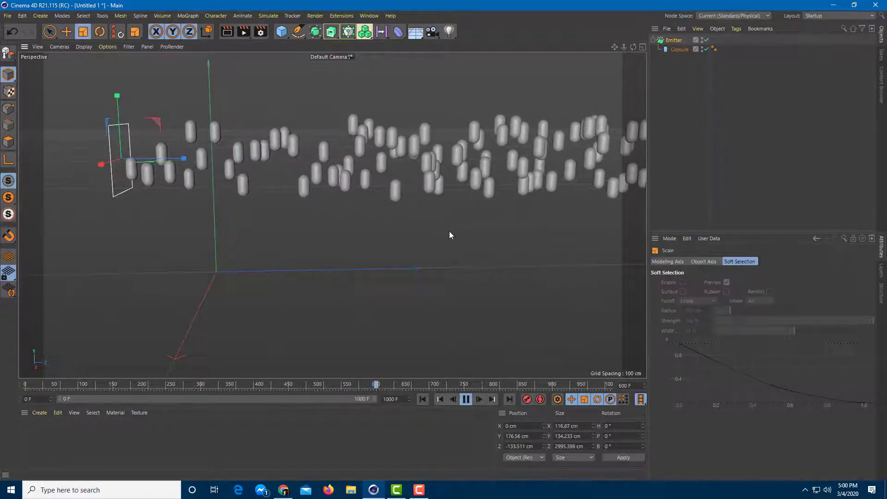
left_click(673, 40)
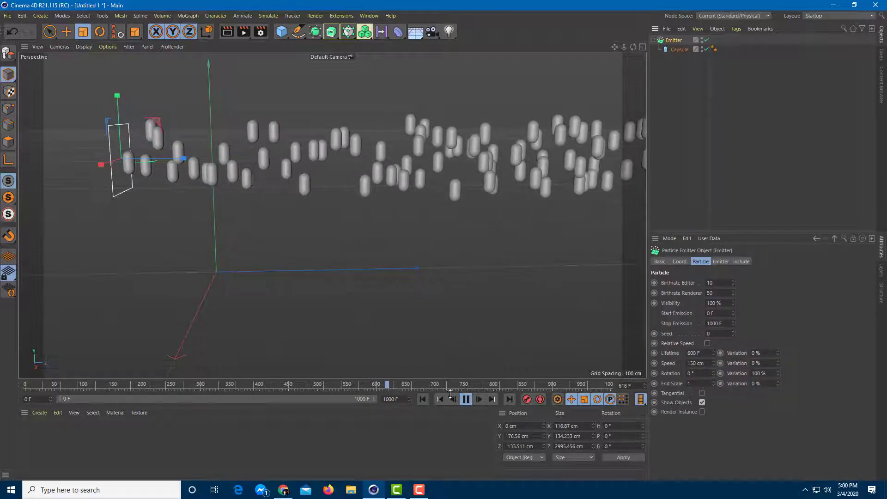
left_click(466, 399)
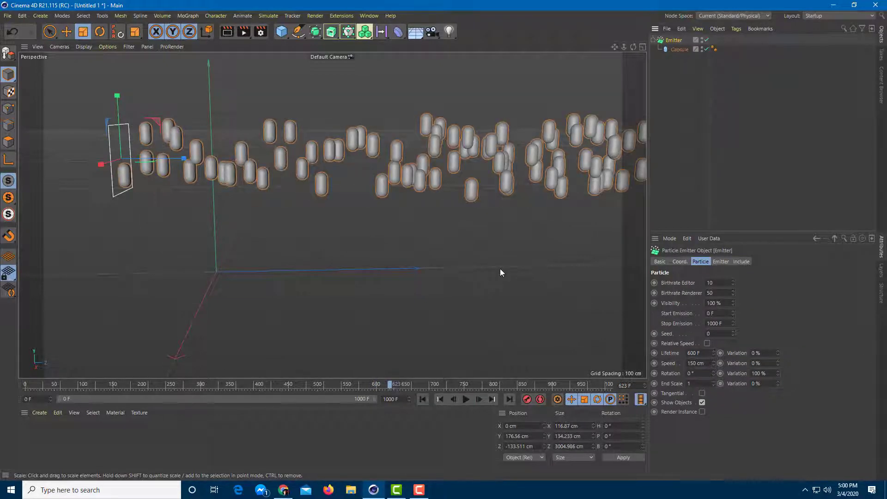
key("ctrl+r")
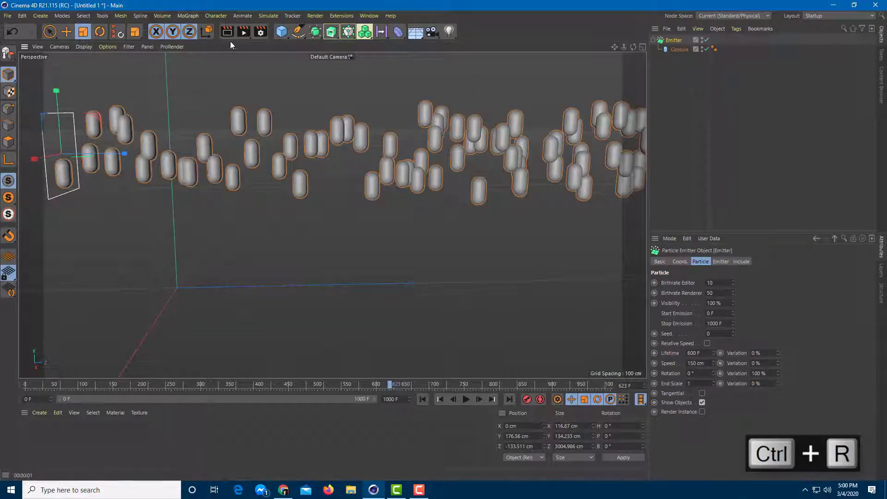
left_click(243, 31)
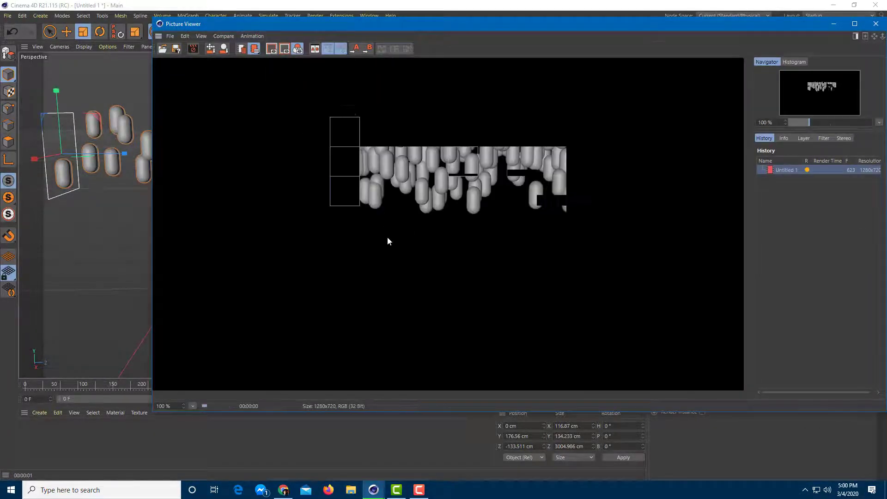
left_click_drag(449, 19, 375, 178)
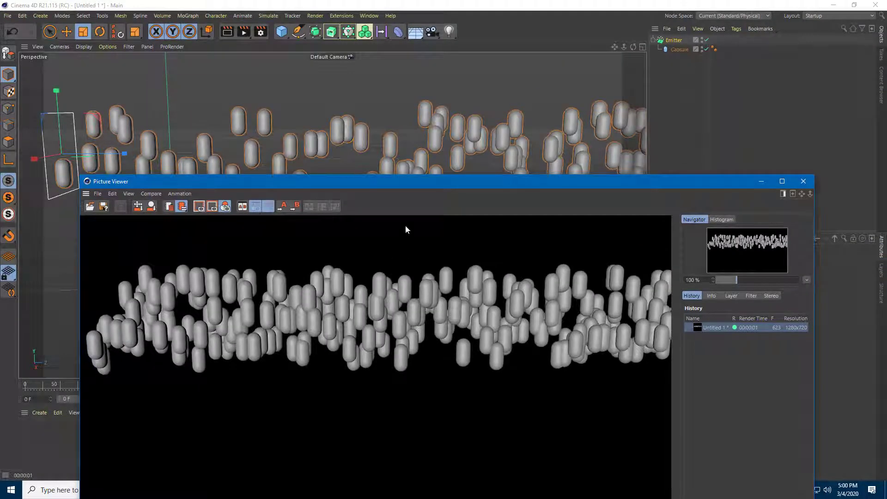
left_click(803, 181)
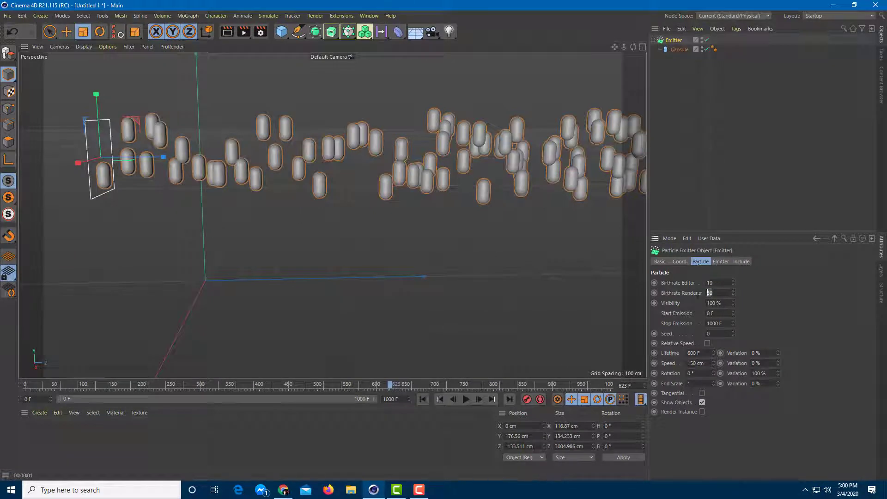
Step: Play the animation and try the Emitter's Visibility at 30%, then restore it to 100%
left_click(561, 259)
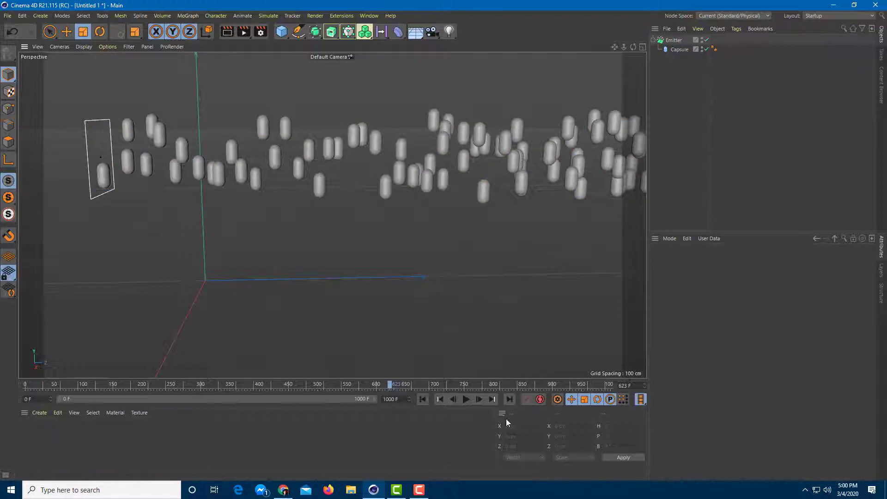
left_click(467, 400)
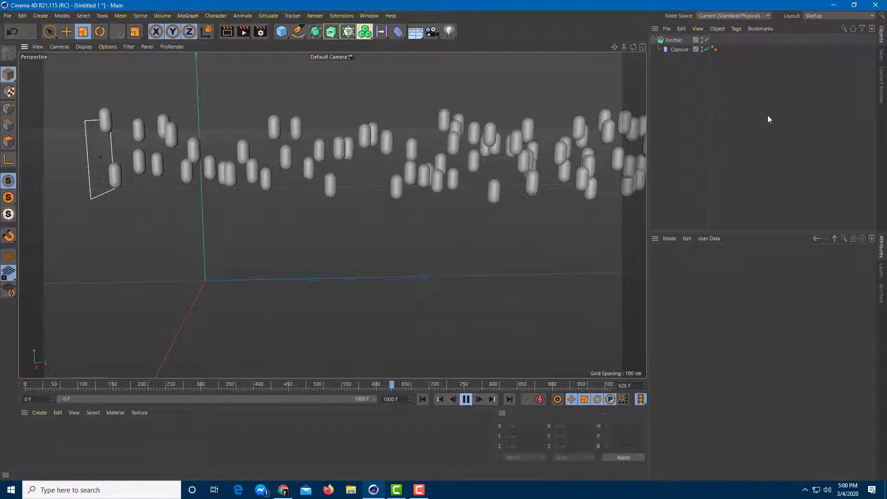
left_click(673, 42)
left_click_drag(733, 303, 732, 303)
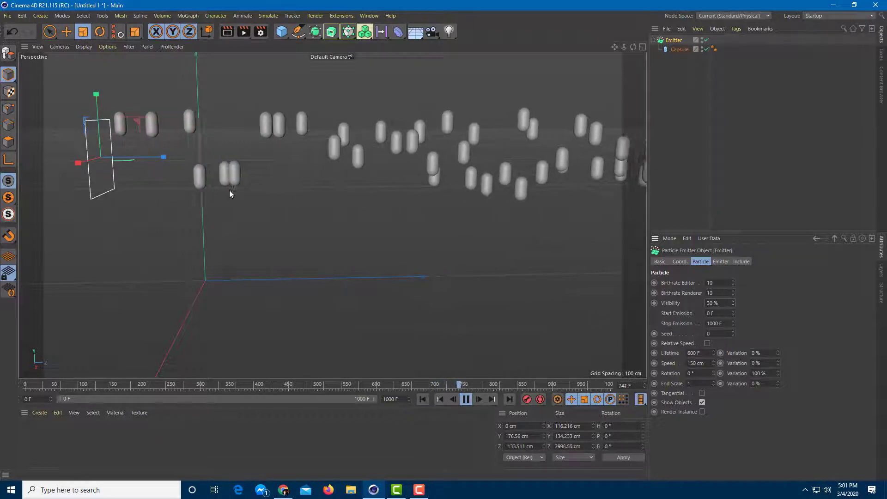
left_click(726, 303)
type("100")
key("Return")
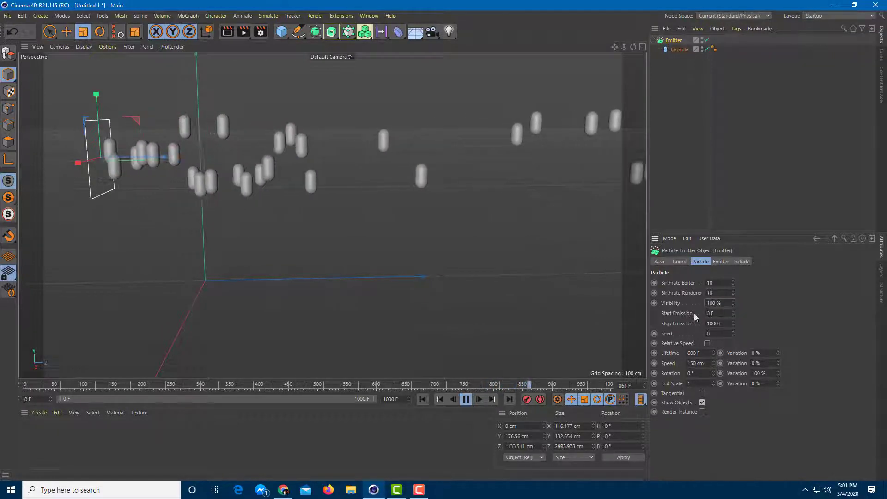
Step: Set Start Emission to frame 100, rewind, and toggle Relative Speed on and back off
left_click_drag(505, 382, 1, 395)
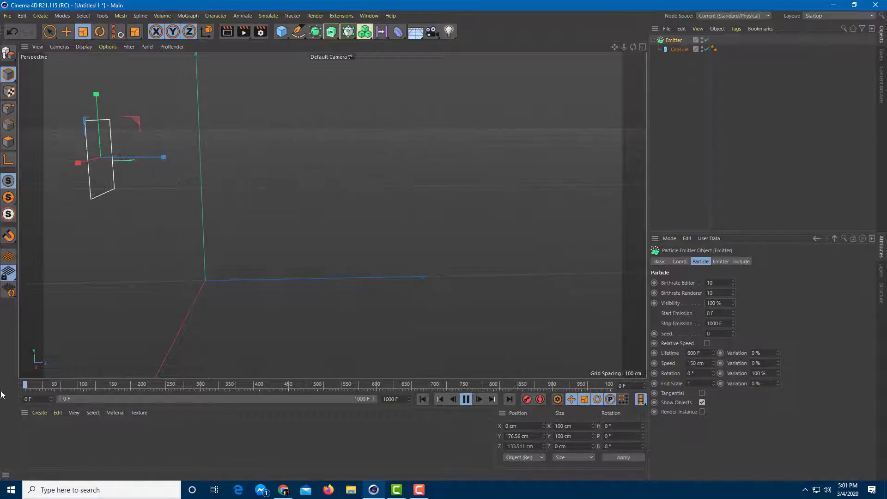
left_click(717, 313)
type("100")
key("Return")
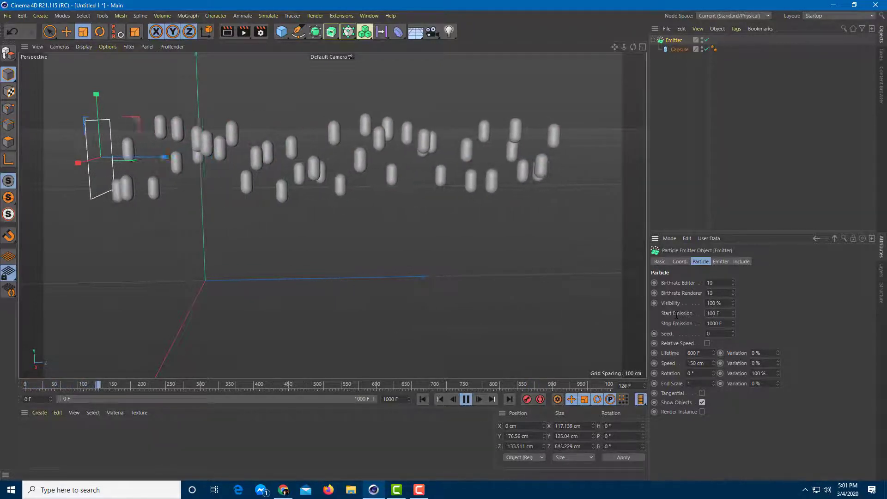
left_click_drag(49, 384, 2, 378)
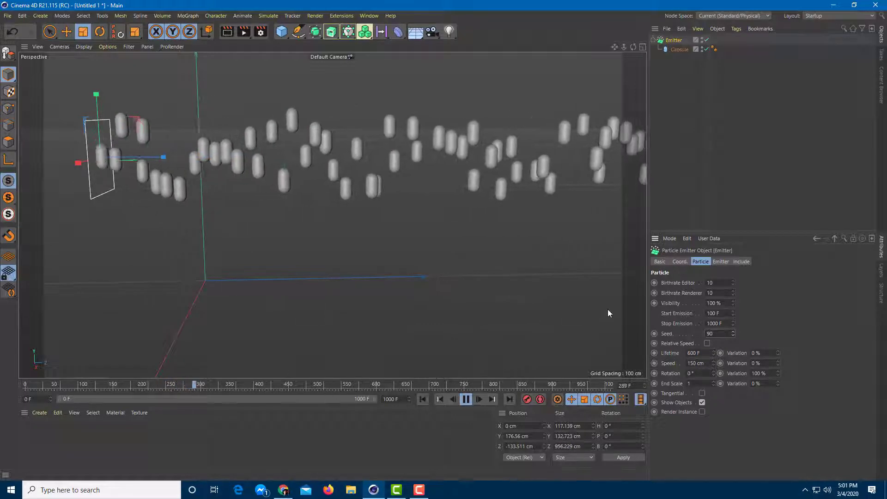
left_click(707, 343)
left_click(707, 343)
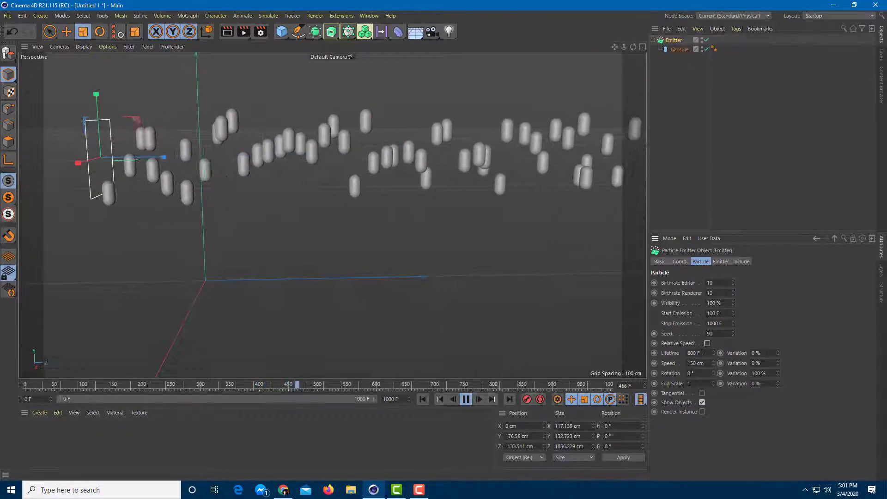
Step: Set particle Lifetime to 30 F, then 90 F, and Start Emission to 1 F
left_click(695, 352)
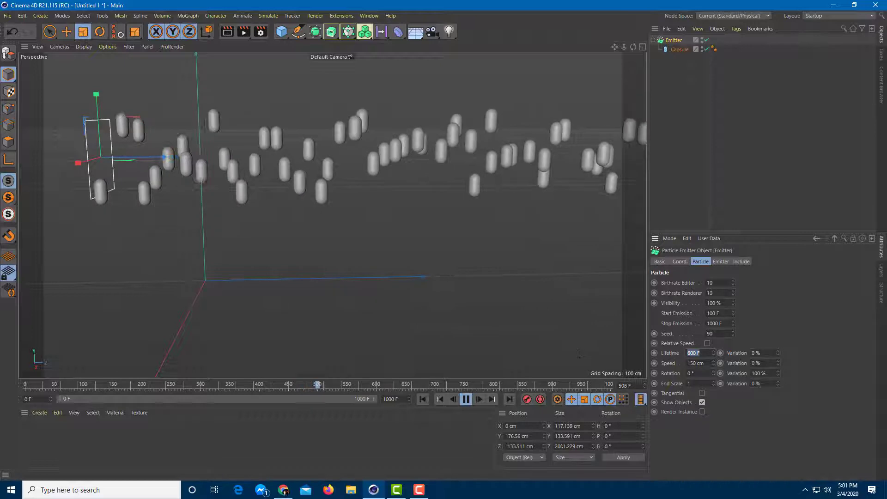
type("30")
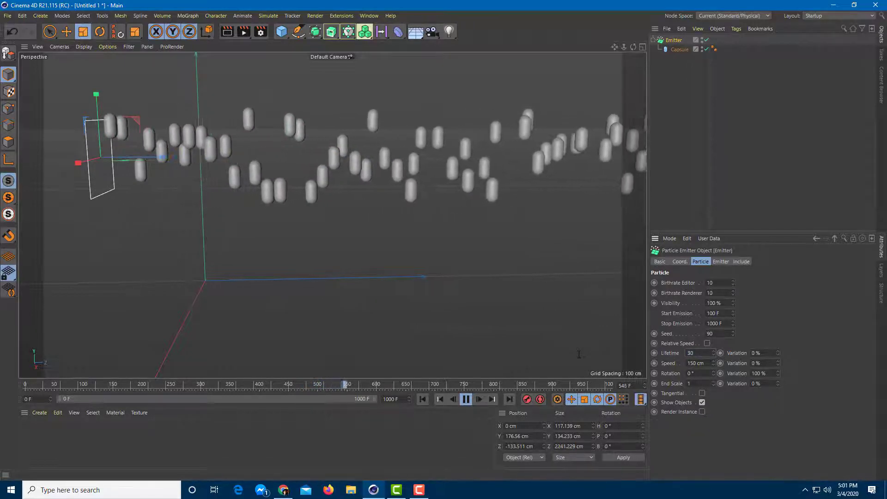
key("Return")
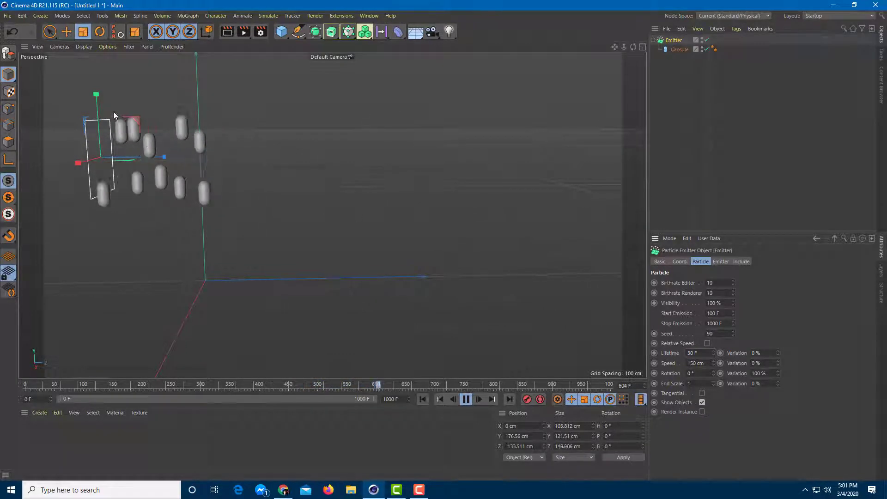
left_click(695, 353)
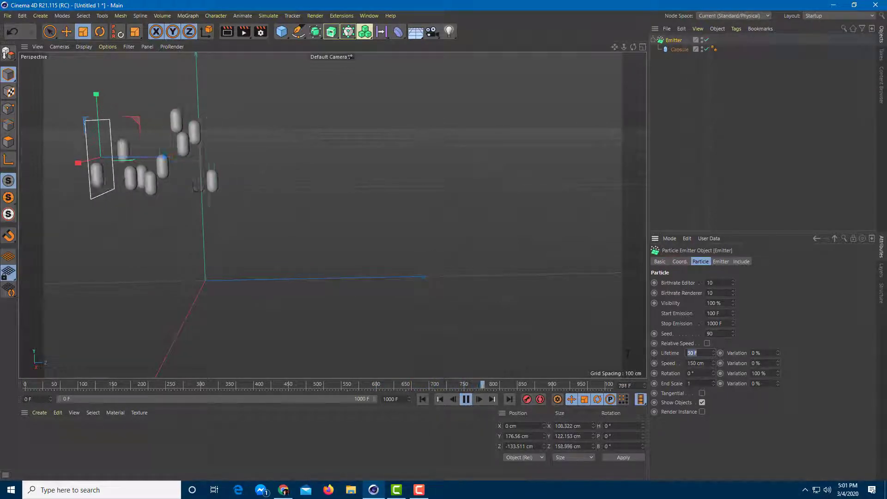
type("90")
key("Return")
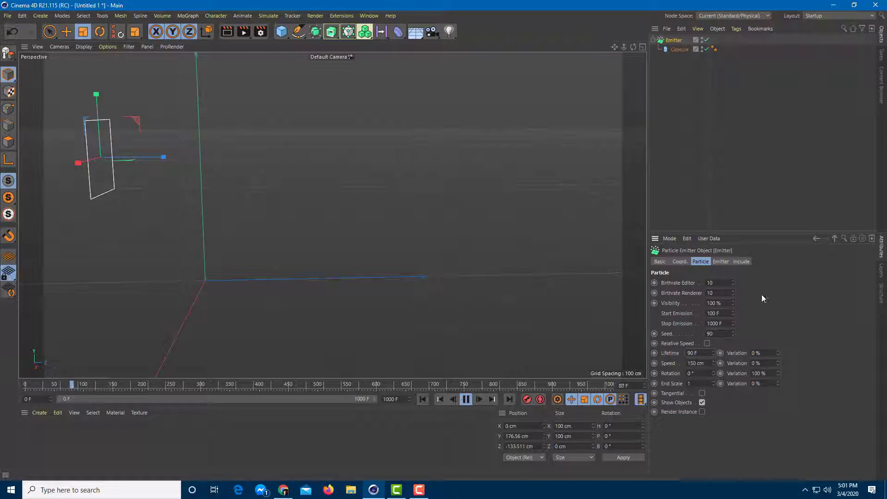
type("1")
key("Return")
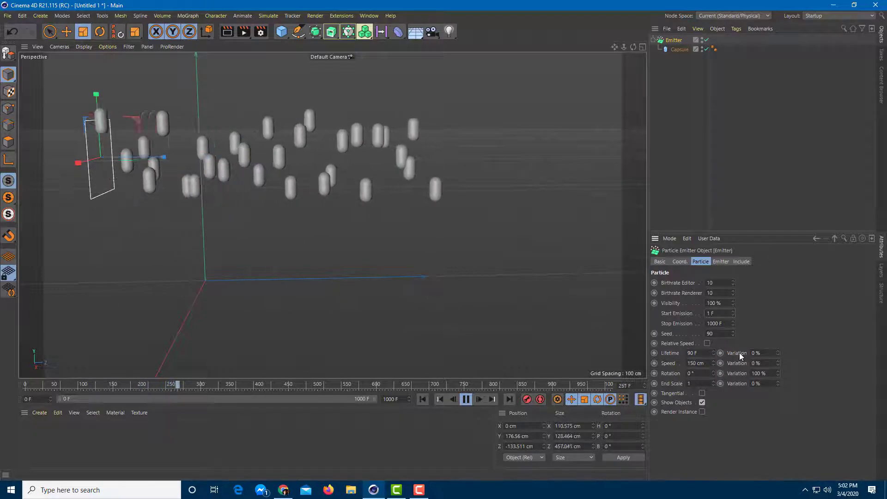
Step: Set the emitter's Lifetime Variation to 49%, Rotation to 528° and Speed to 100 cm
left_click_drag(778, 353, 778, 335)
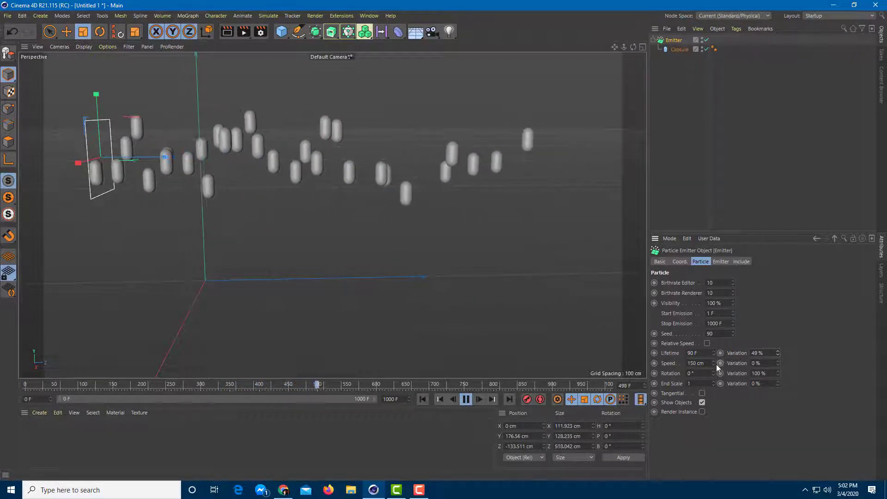
left_click_drag(713, 363, 731, 361)
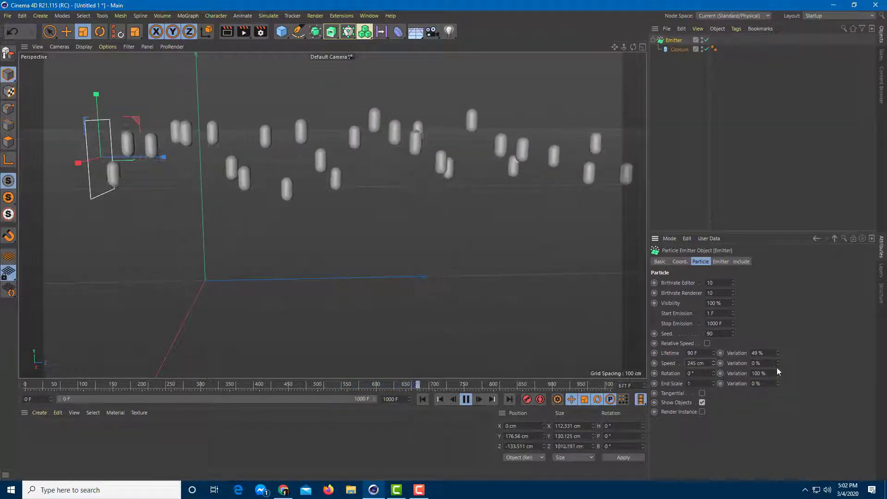
left_click_drag(716, 375, 714, 370)
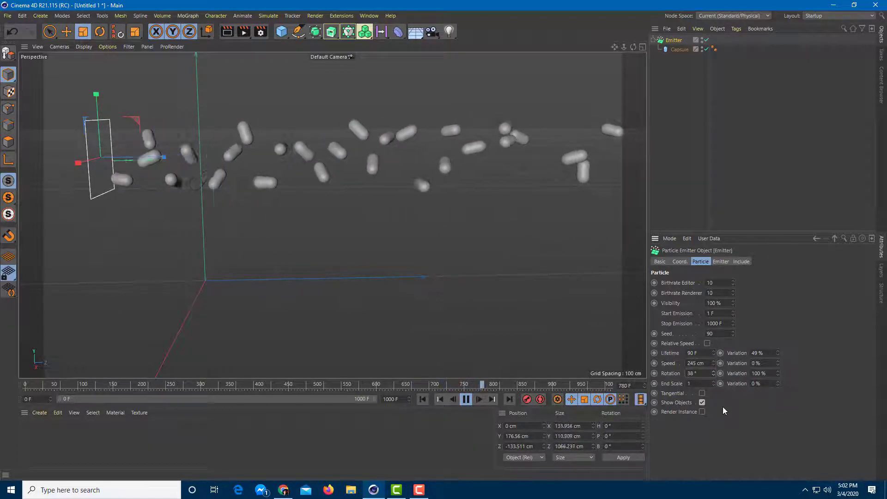
left_click_drag(713, 374, 713, 315)
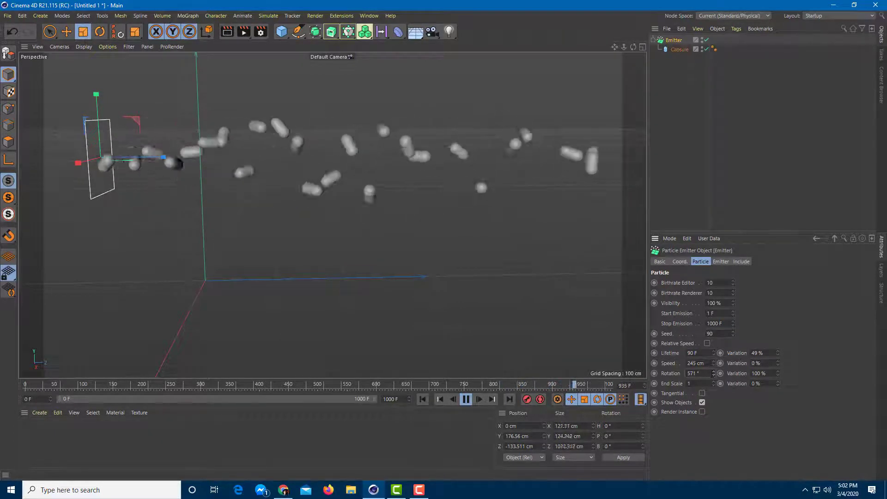
left_click_drag(714, 372, 715, 361)
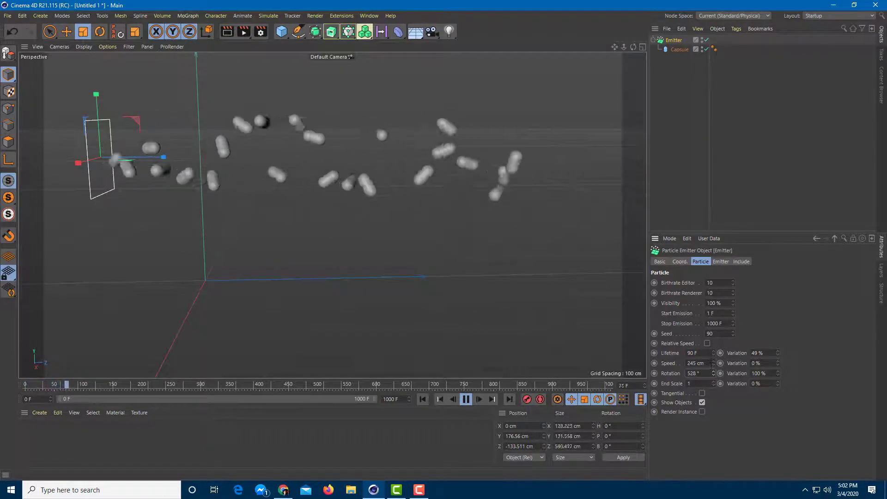
type("100")
key("Return")
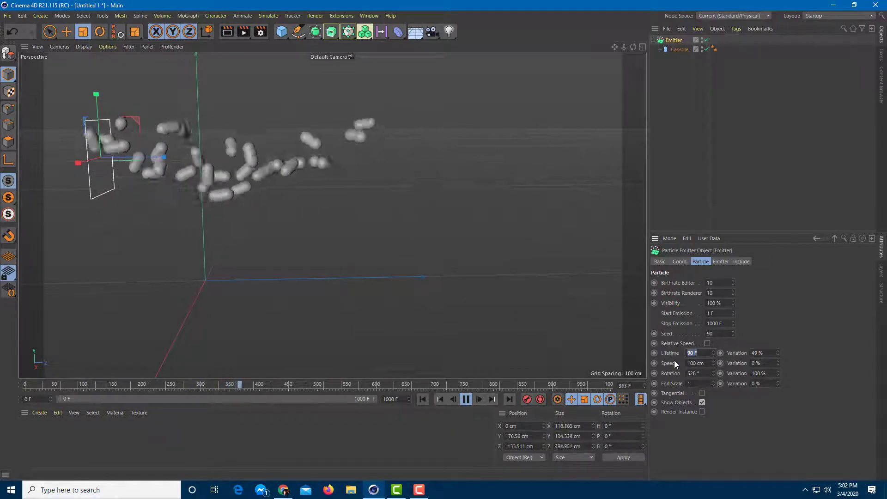
Step: Set particle Lifetime to 500 F, Rotation Variation to 14% and End Scale to 0
key("BackSpace")
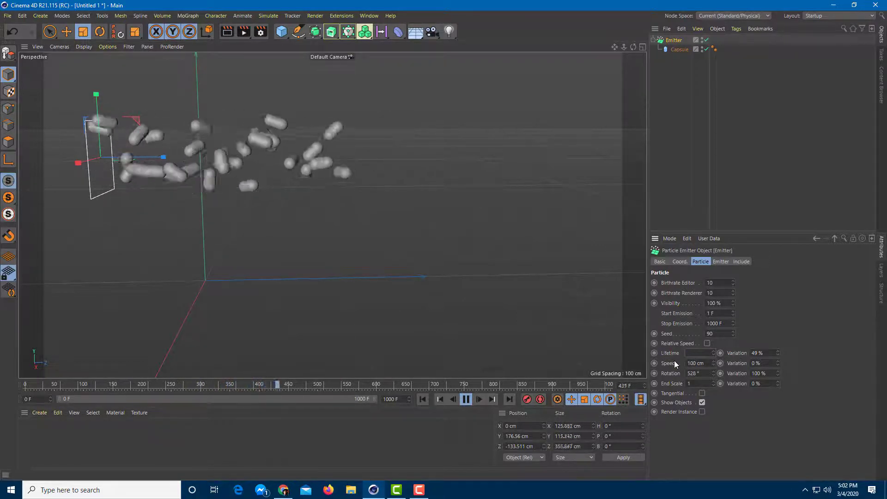
type("500")
key("Return")
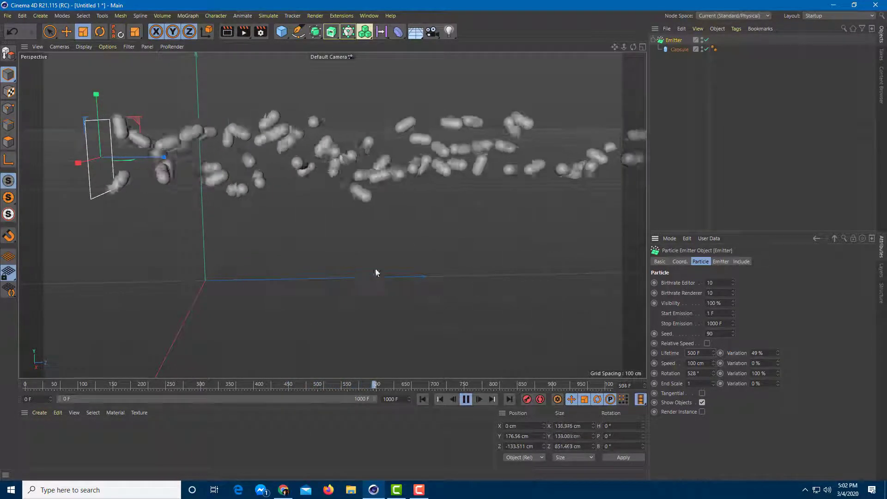
left_click_drag(777, 375, 777, 395)
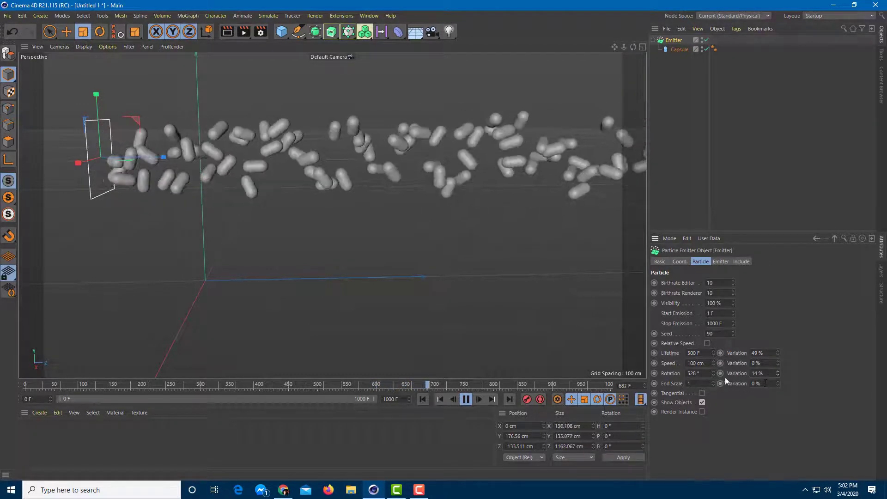
left_click_drag(713, 384, 713, 382)
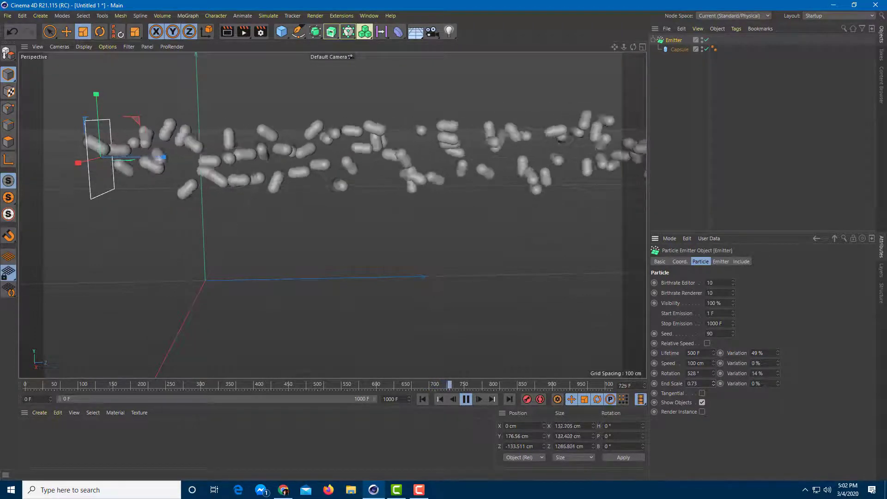
double_click(692, 384)
type("0")
key("Return")
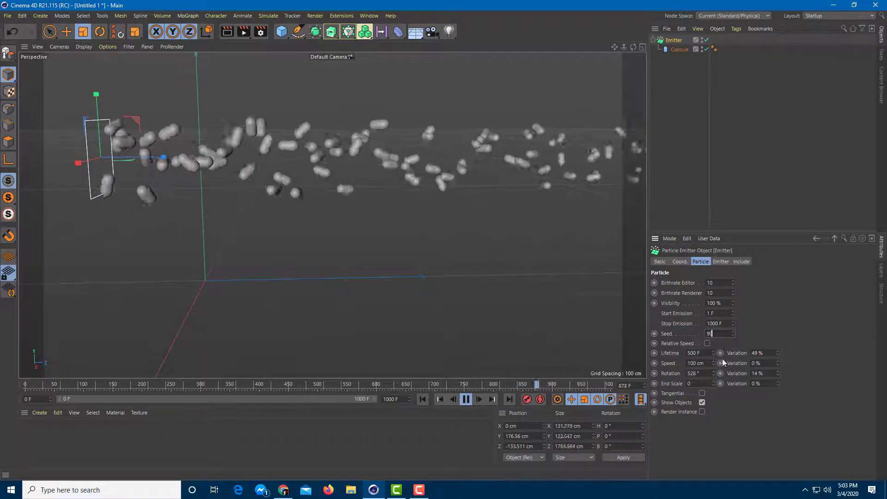
Step: Change the particle Lifetime to 100 F, then settle on 300 F
left_click(695, 353)
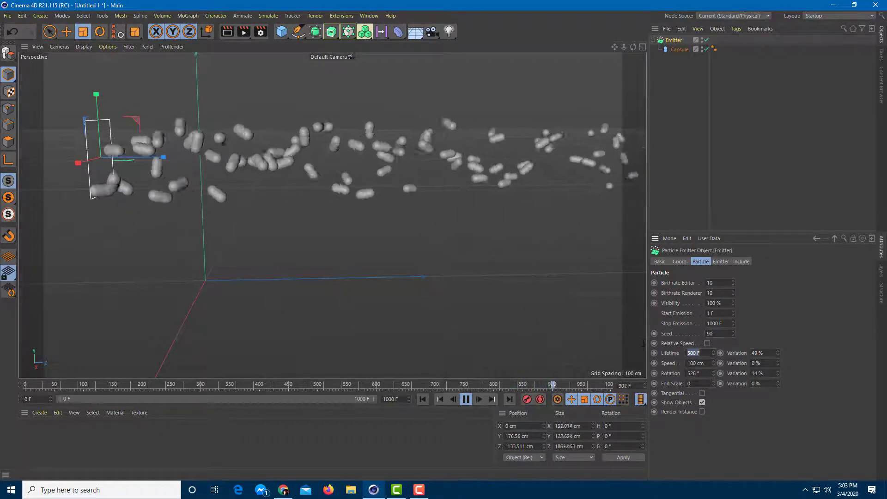
key("BackSpace")
type("100")
key("Return")
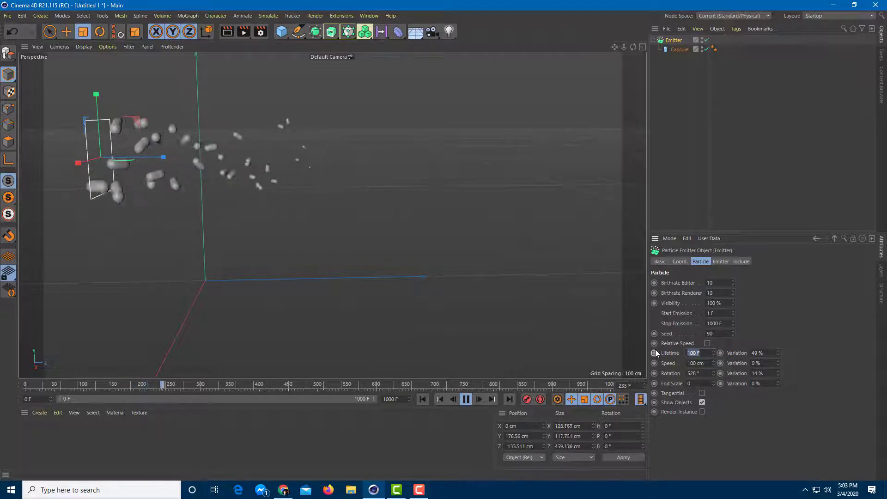
type("300")
key("Return")
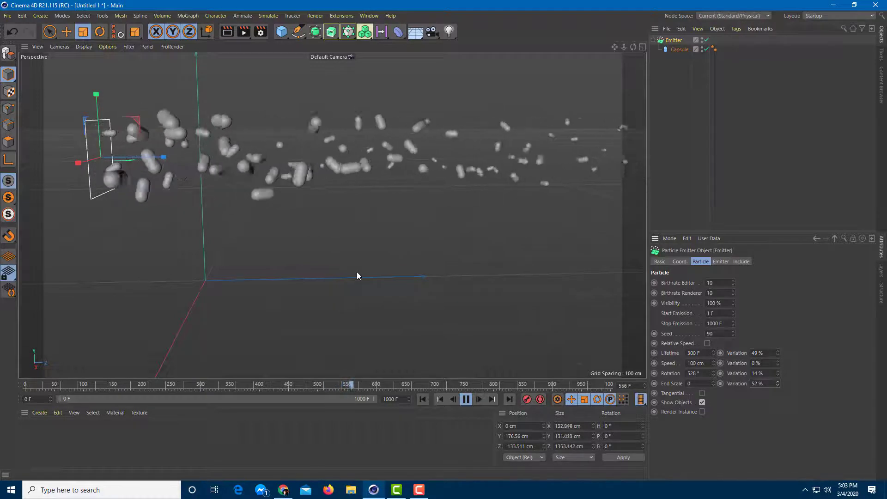
Step: Toggle Tangential and Render Instance on and off to compare, leaving both unchecked
left_click(702, 411)
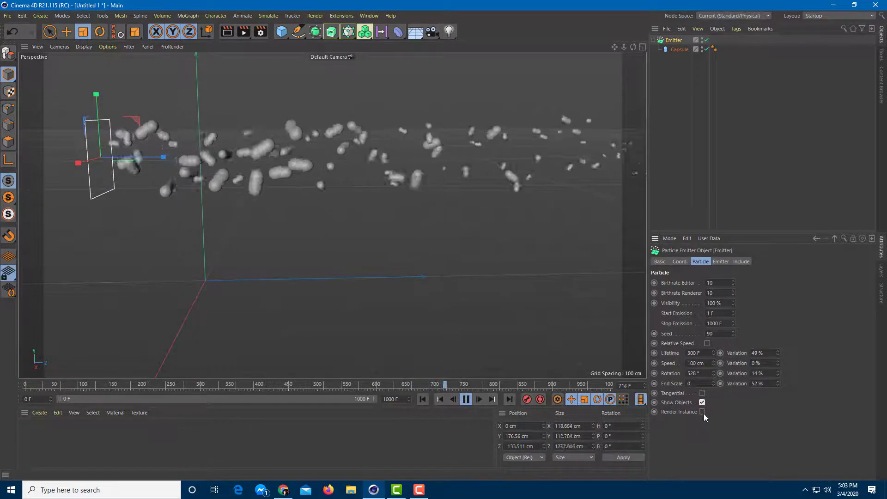
left_click(702, 393)
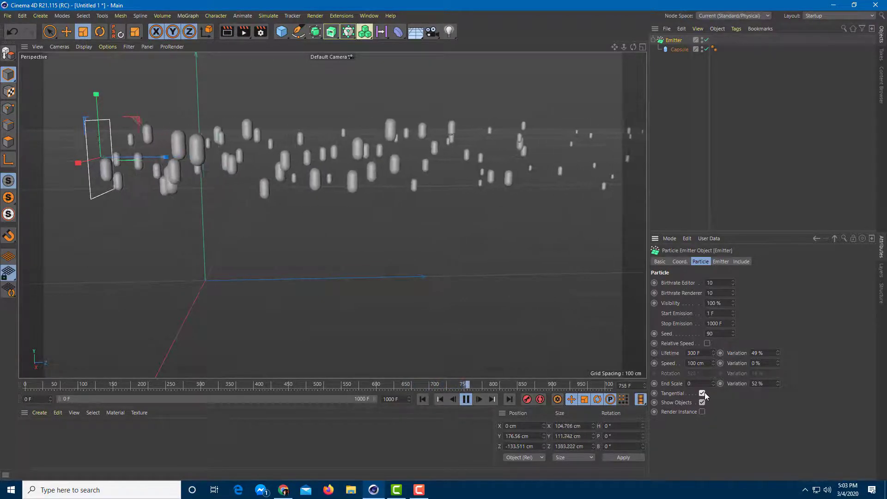
left_click(702, 393)
left_click(702, 393)
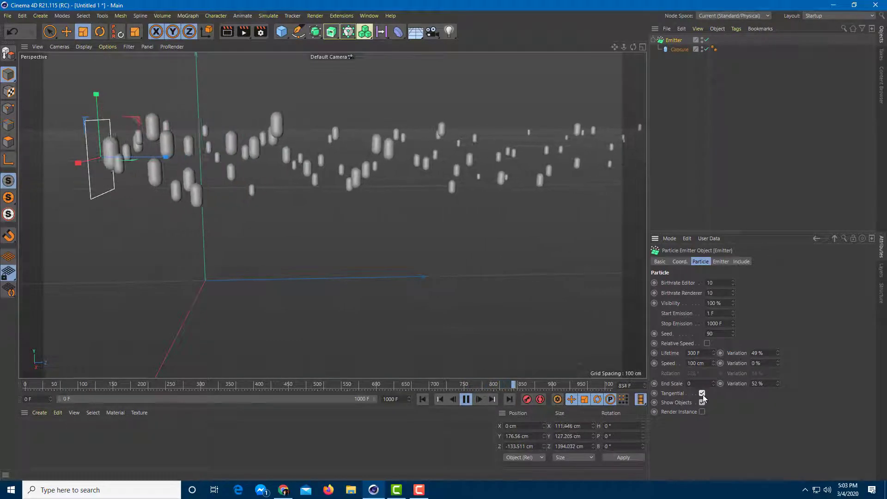
left_click(702, 393)
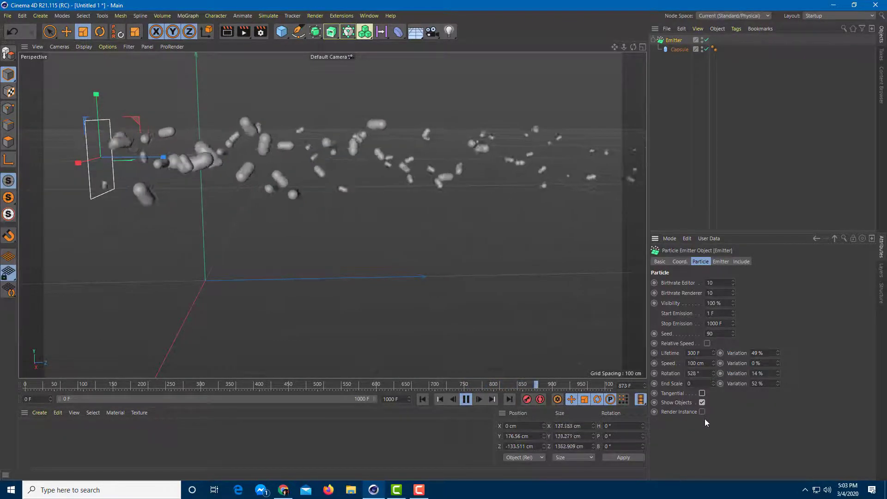
left_click(701, 411)
left_click(702, 412)
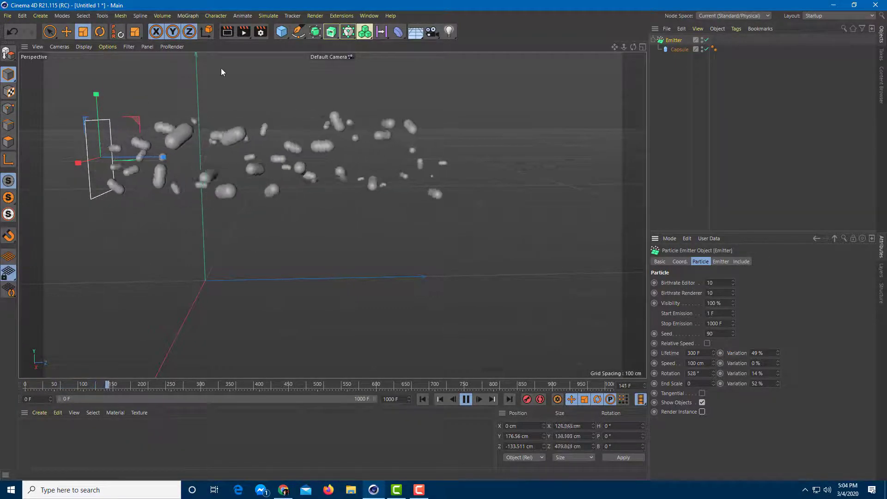
Step: Stop playback, add a Rigid Body tag to the Capsule, and rewind to frame 0
left_click(466, 400)
left_click(407, 282)
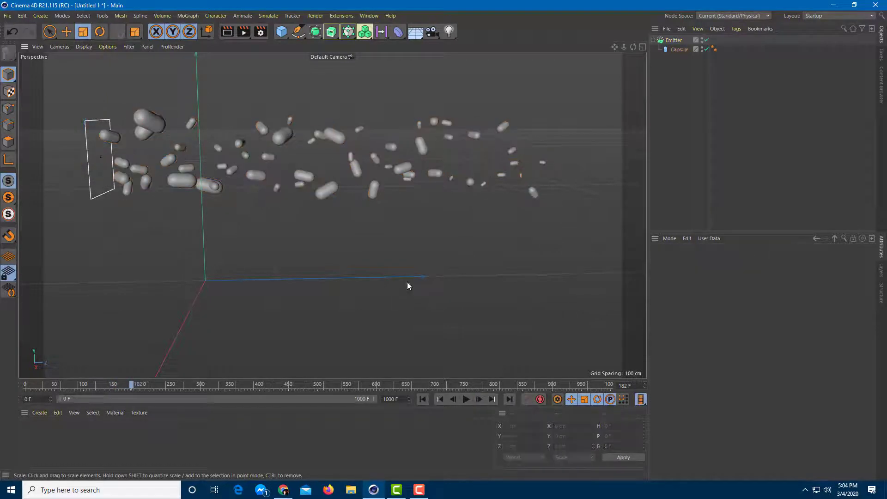
right_click(675, 50)
mouse_move(720, 88)
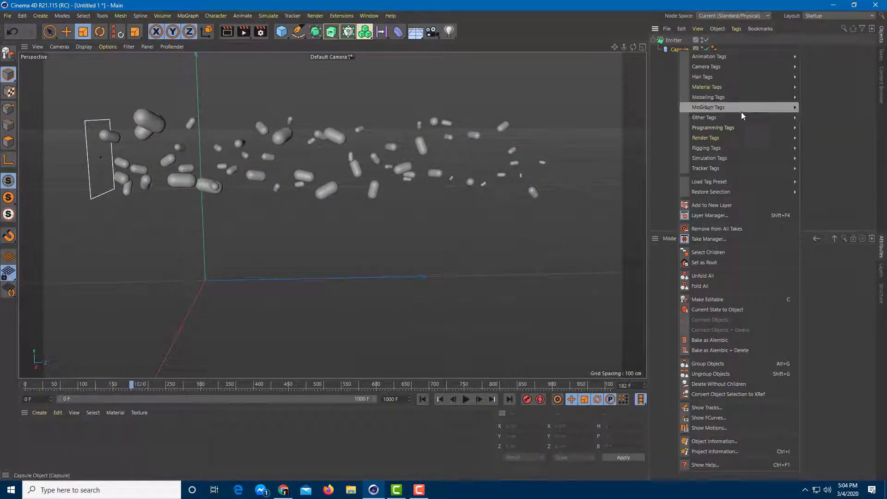
mouse_move(753, 160)
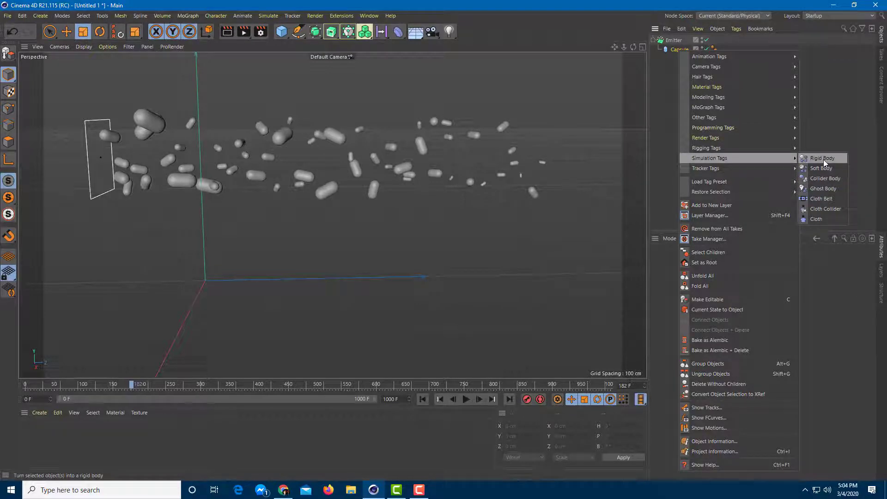
left_click(823, 159)
left_click_drag(95, 387, 26, 384)
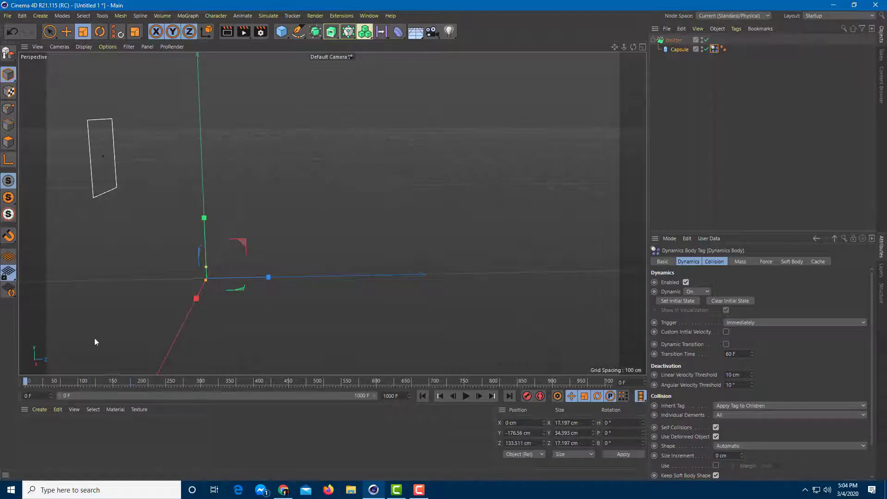
Step: Add a Plane and scale it up to about 5169 × 5169 cm as the floor
left_click(465, 395)
left_click(283, 35)
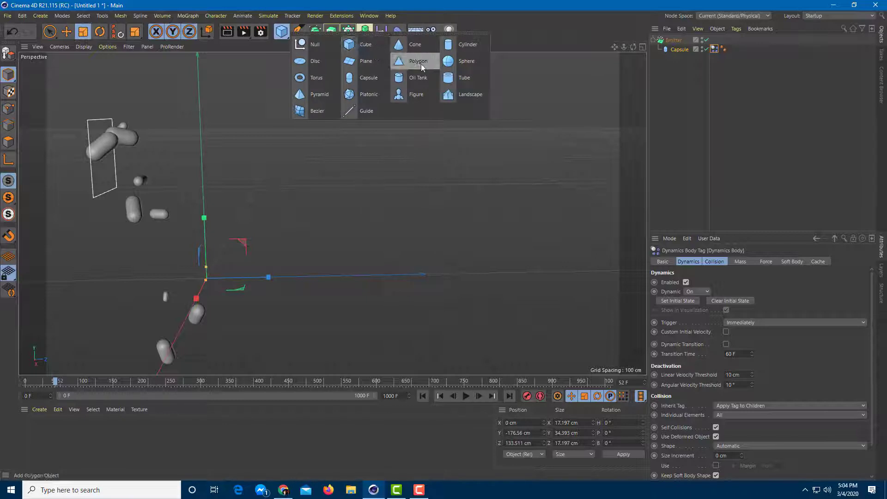
left_click(365, 64)
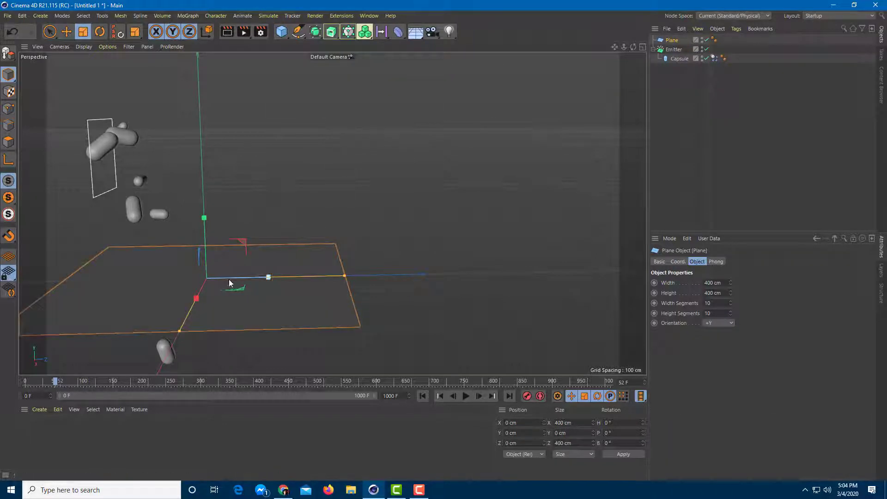
mouse_move(197, 281)
left_mouse_down()
mouse_move(143, 265)
mouse_move(204, 267)
left_mouse_up()
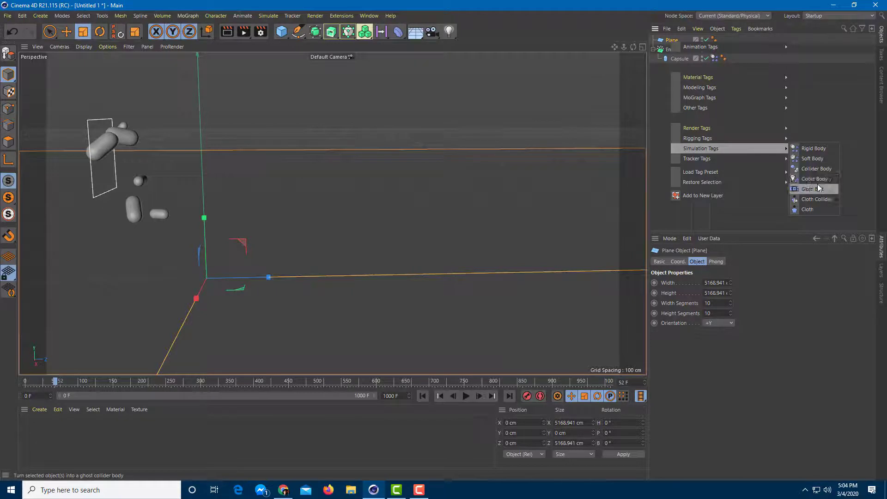
Step: Give the Plane a Collider Body tag and play the simulation
left_click(817, 168)
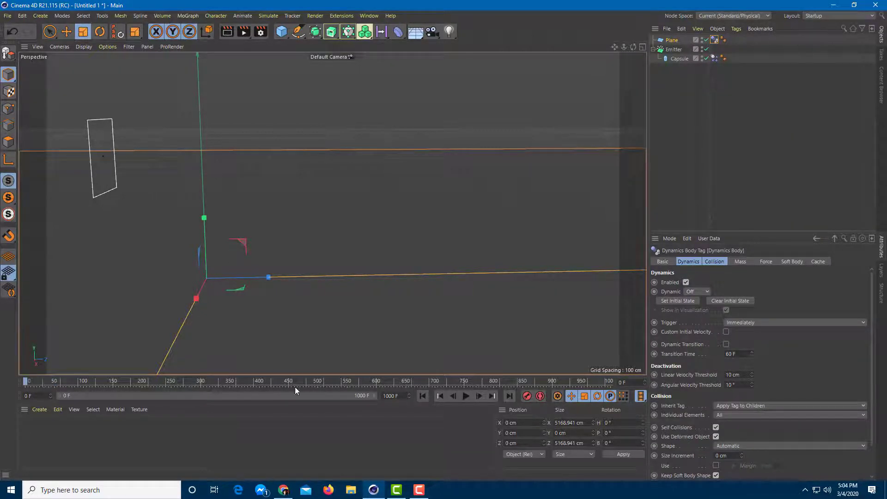
left_click(467, 395)
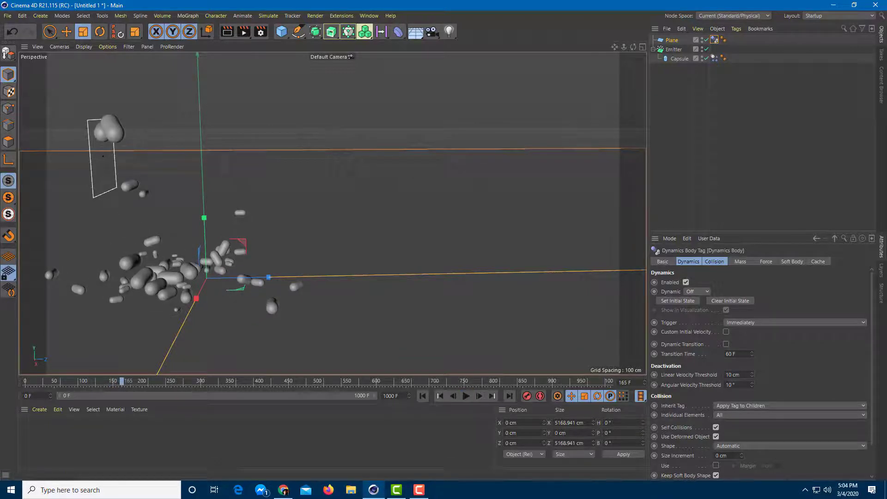
left_click(464, 396)
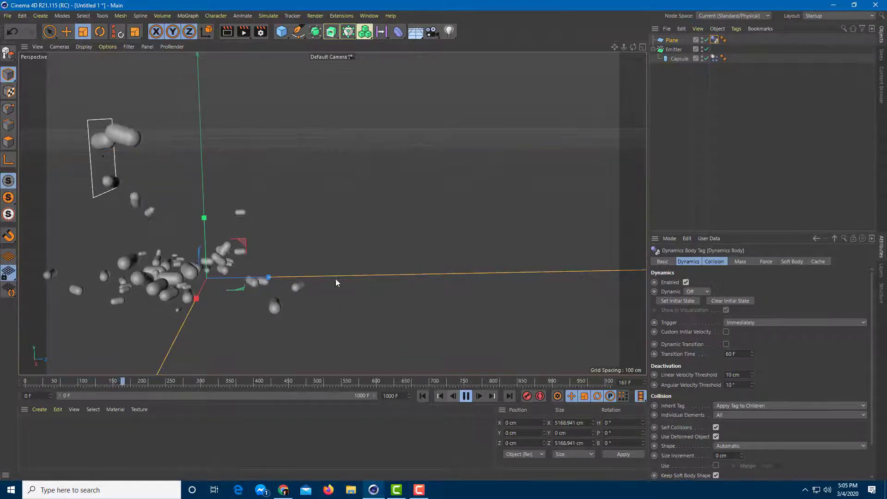
left_click_drag(379, 266, 279, 305, "alt")
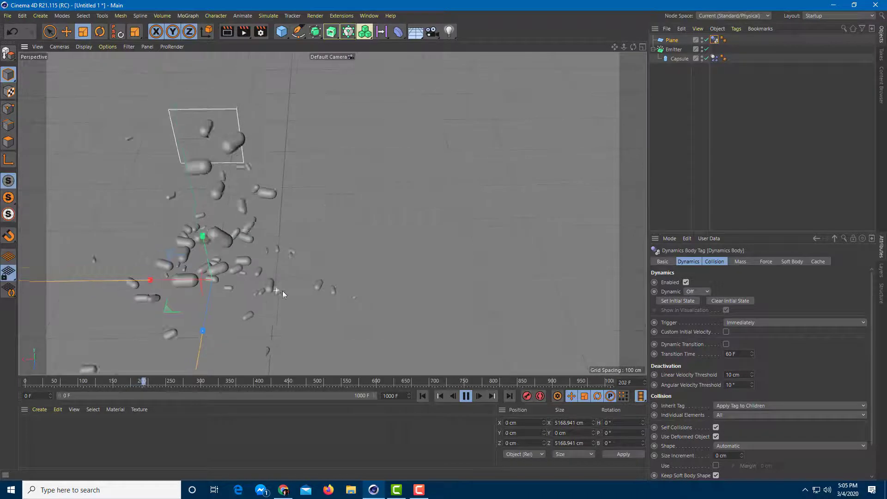
left_click_drag(349, 215, 295, 186, "alt")
scroll(295, 186, "up", 5)
left_click_drag(337, 165, 379, 265, "alt")
scroll(359, 294, "up", 5)
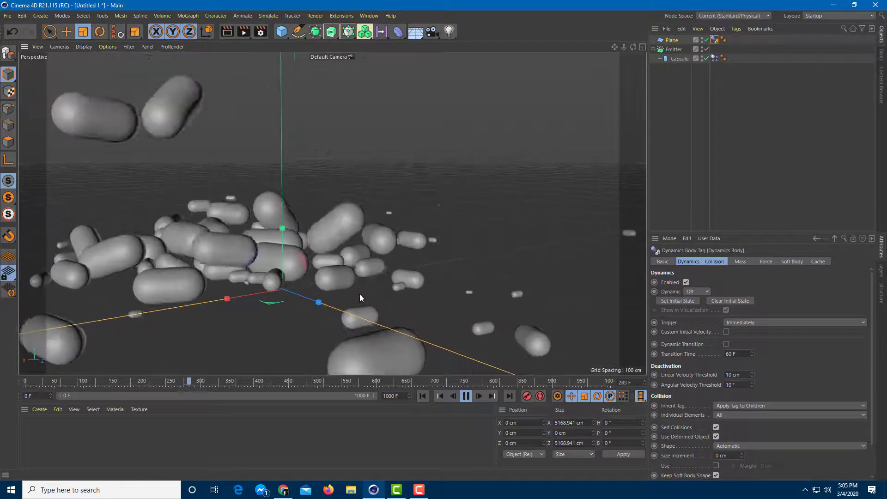